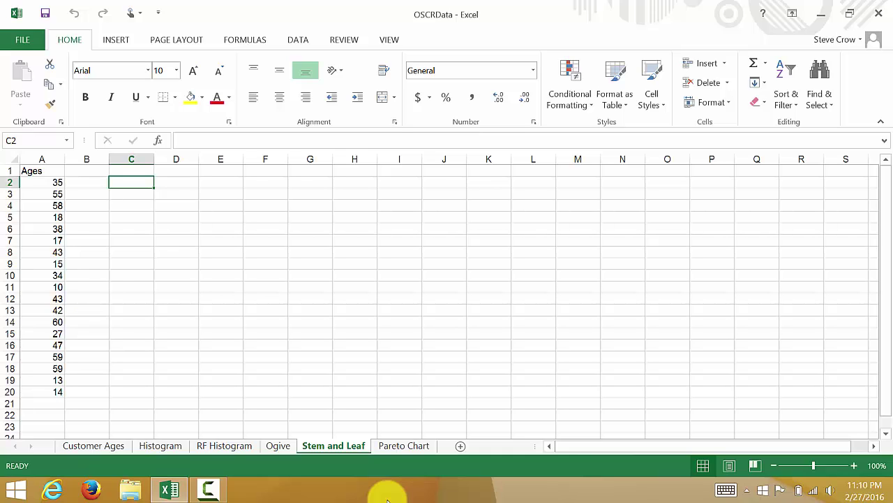
Label cell C2 "Minimum" and cell C3 "Maximum".
{"action": "type", "text": "Minimum"}
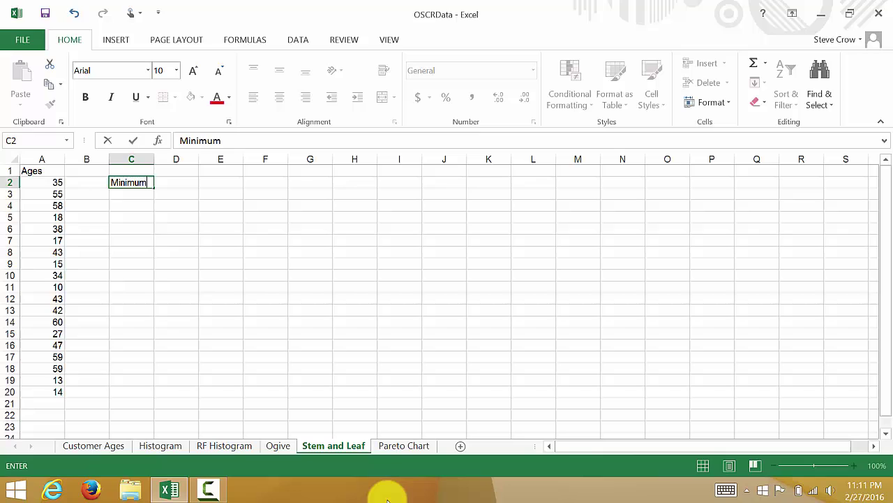
{"action": "key", "text": "Return"}
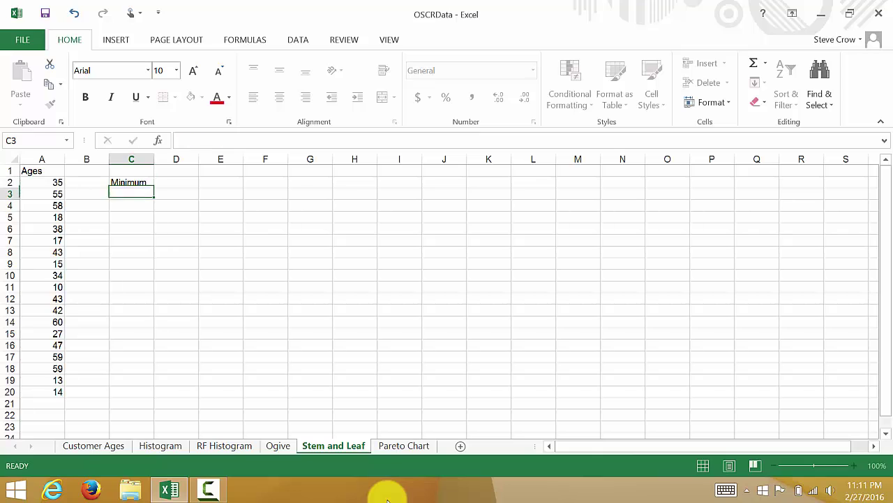
{"action": "type", "text": "Maximum"}
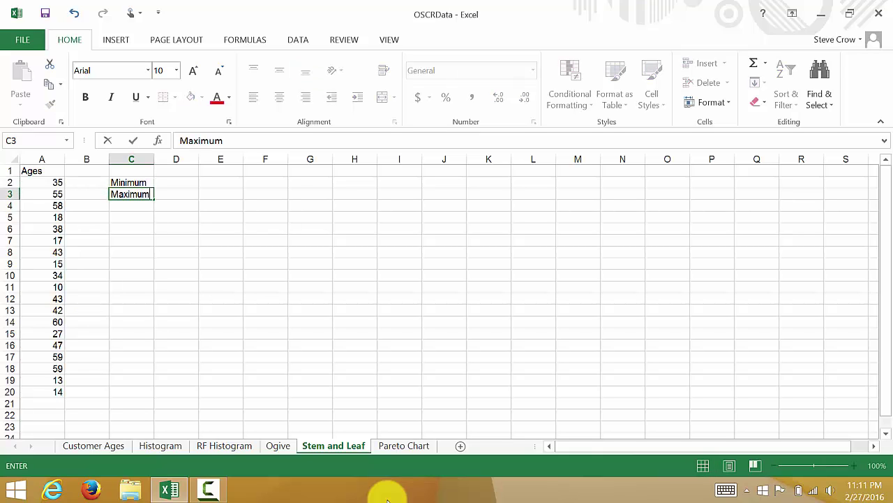
{"action": "key", "text": "Tab"}
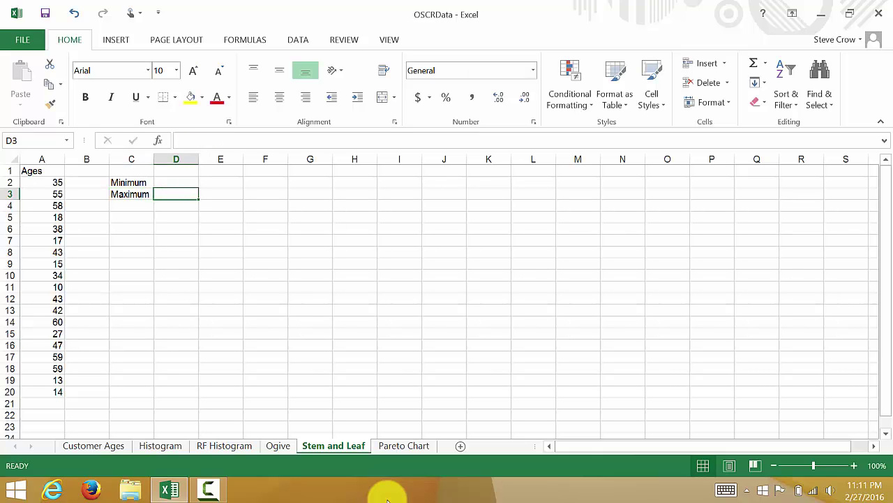
Calculate the minimum age in D2 with the formula =min(A2:A20).
{"action": "key", "text": "Up"}
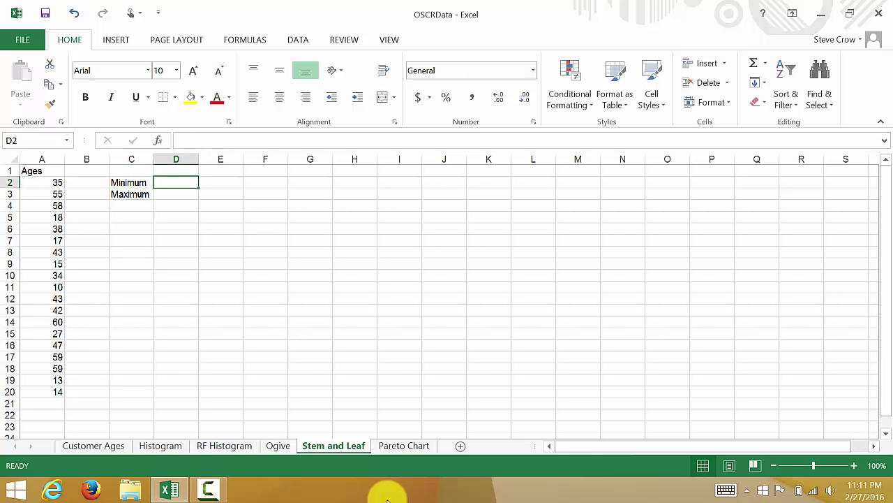
{"action": "type", "text": "="}
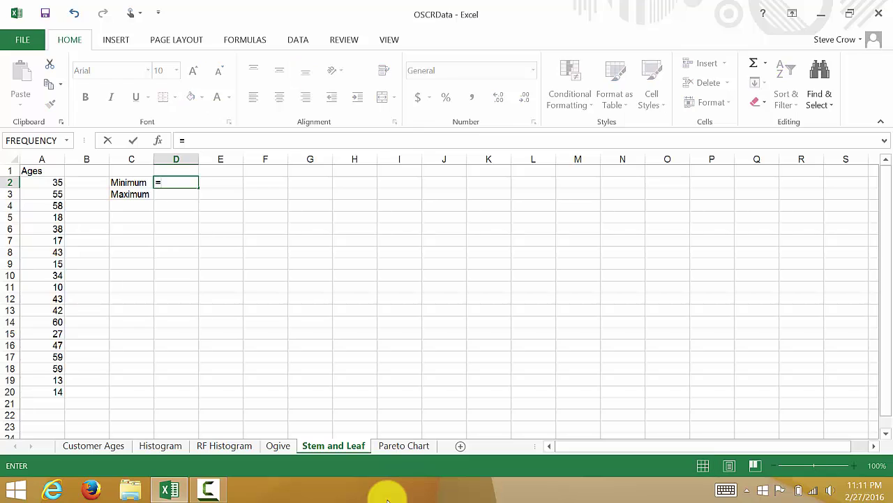
{"action": "type", "text": "min"}
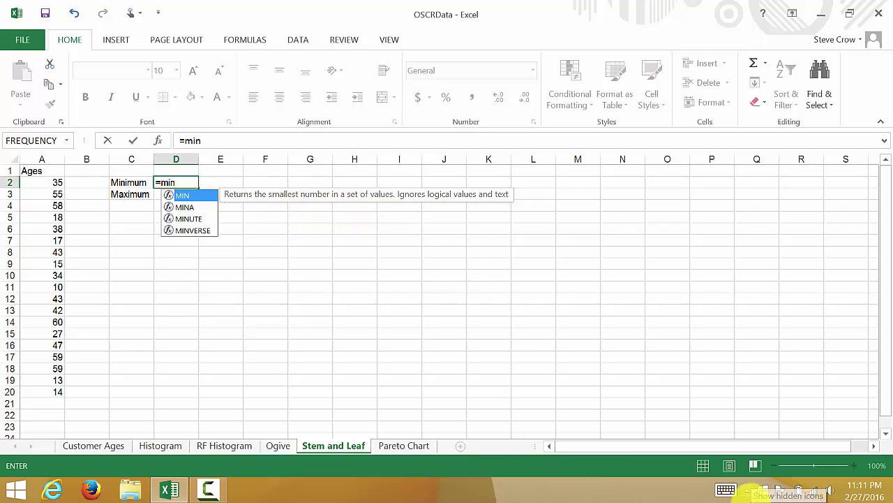
{"action": "type", "text": "("}
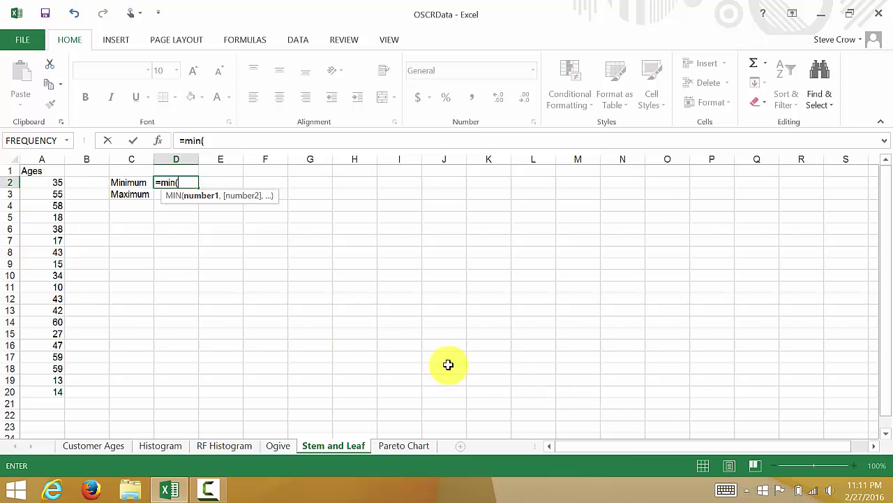
{"action": "left_click_drag", "start_coordinate": [51, 181], "coordinate": [42, 390]}
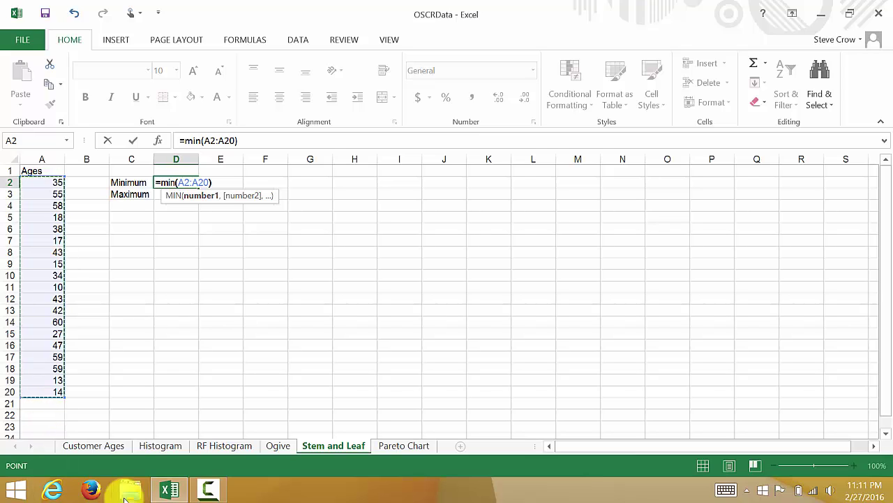
{"action": "type", "text": ")"}
{"action": "key", "text": "Return"}
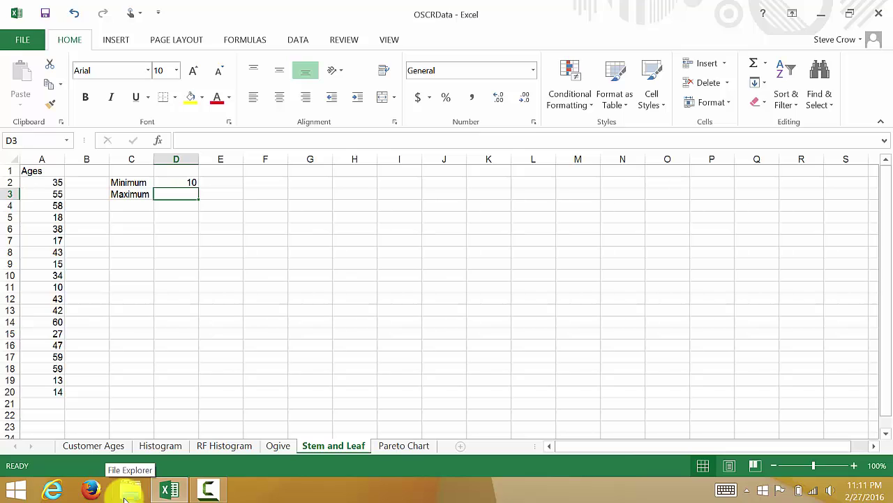
{"action": "type", "text": "="}
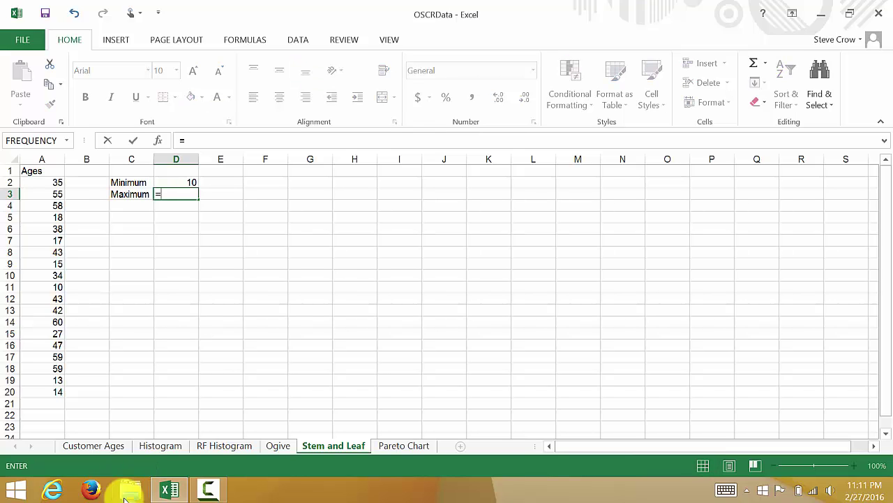
{"action": "type", "text": "max"}
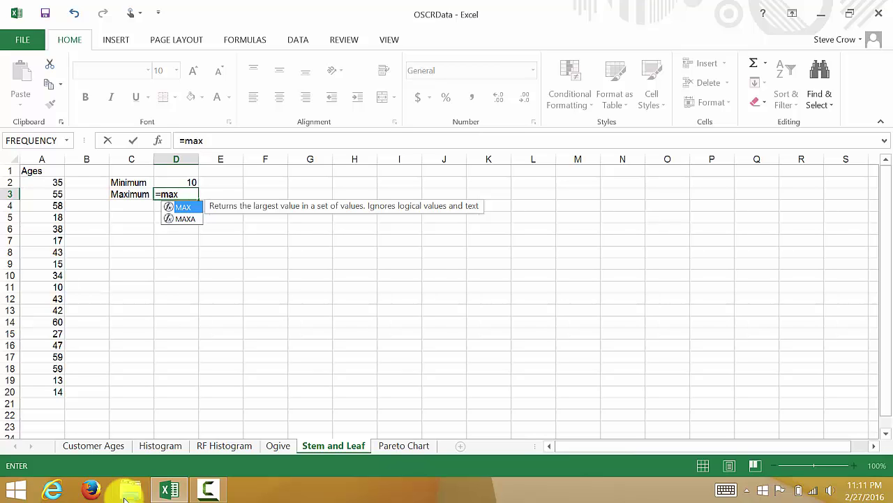
{"action": "key", "text": "BackSpace"}
{"action": "key", "text": "BackSpace"}
{"action": "key", "text": "BackSpace"}
{"action": "key", "text": "BackSpace"}
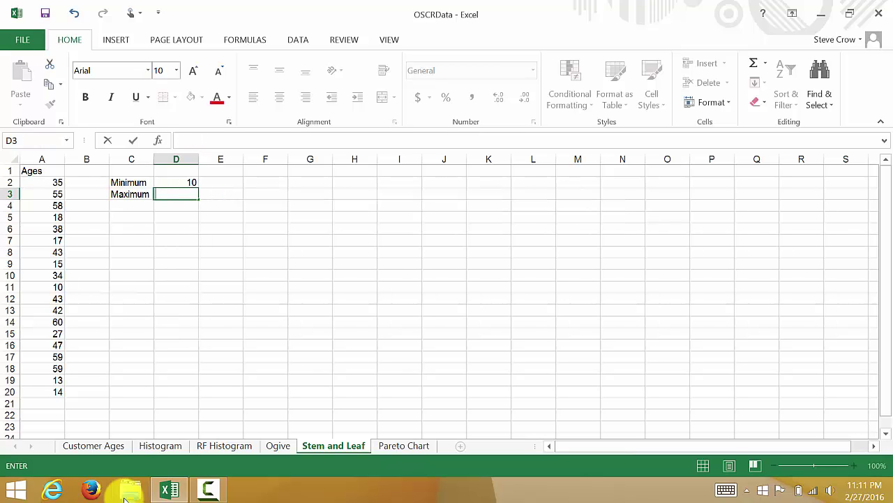
Calculate the maximum age in D3 with the formula =max(A2:A20).
{"action": "type", "text": "="}
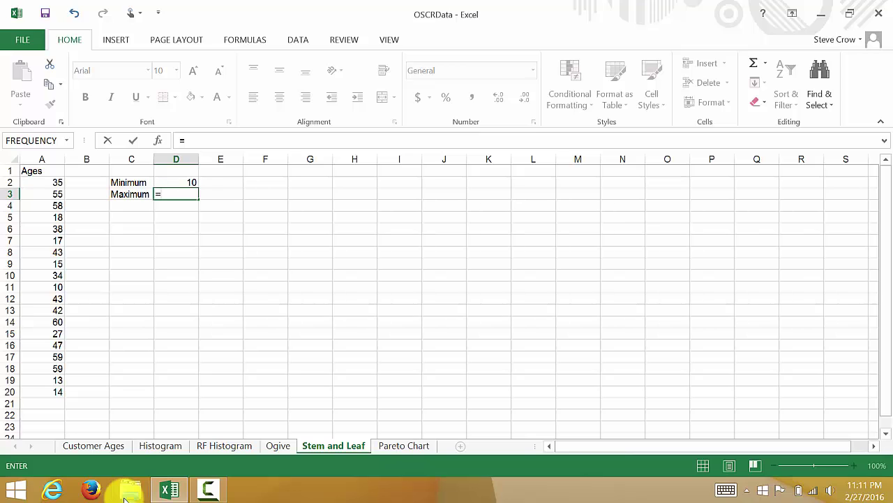
{"action": "type", "text": "max"}
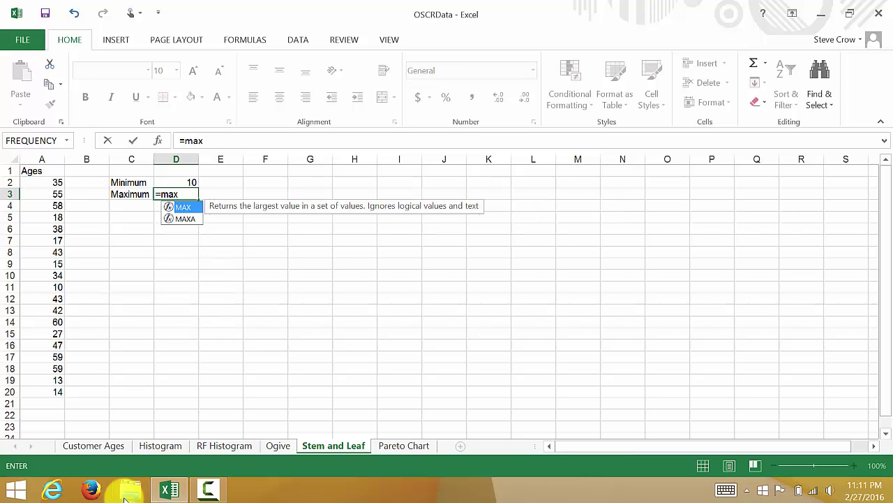
{"action": "type", "text": "("}
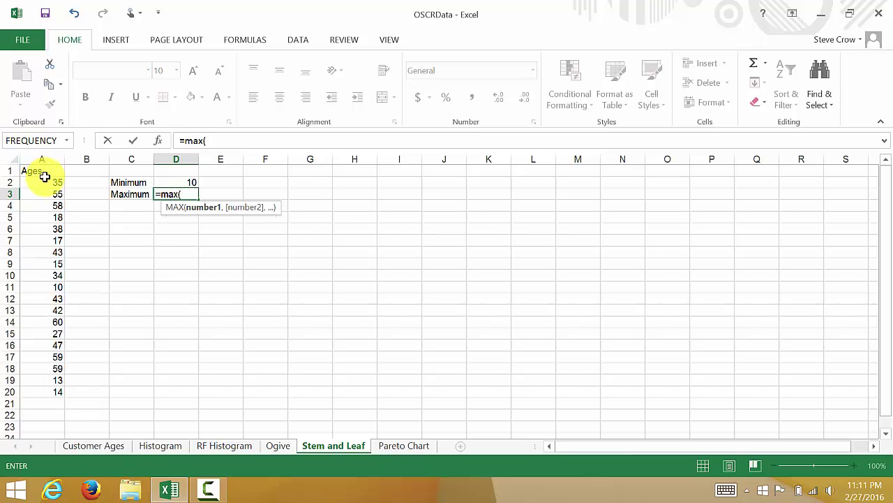
{"action": "left_click_drag", "start_coordinate": [44, 183], "coordinate": [46, 398]}
{"action": "type", "text": ")"}
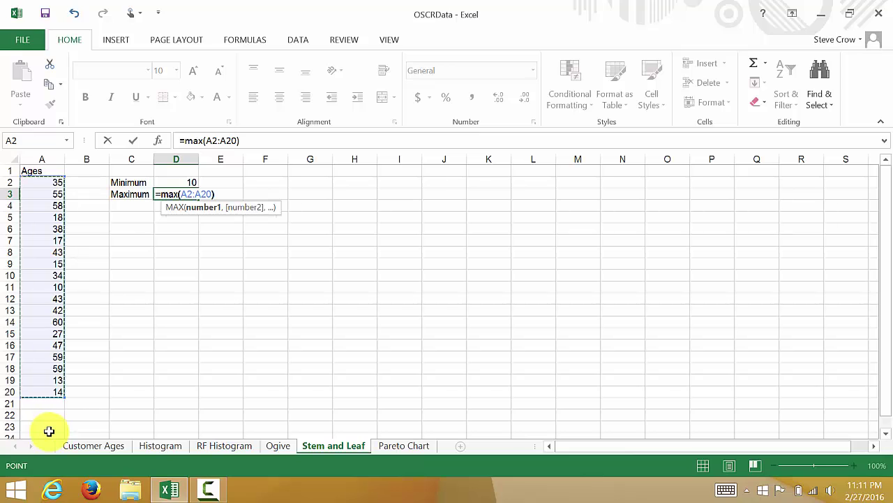
{"action": "key", "text": "Return"}
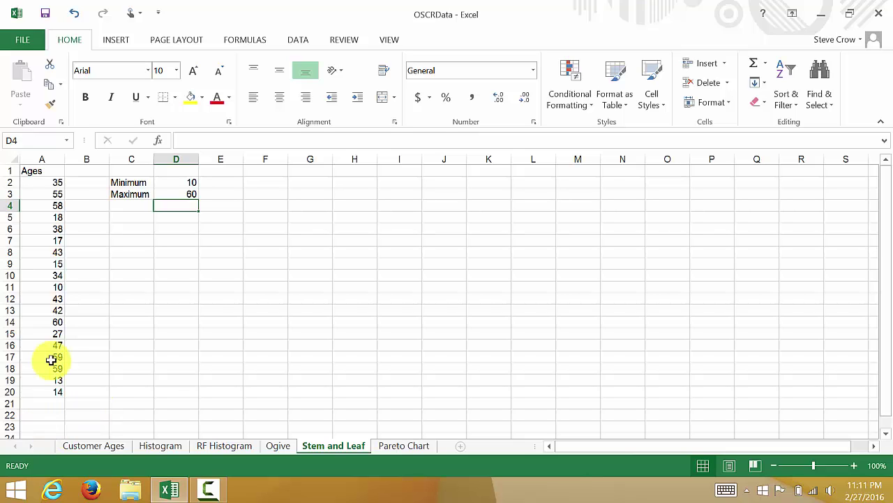
Enter the column headings "Stem" in F4 and "Leaves" in G4.
{"action": "left_click", "coordinate": [258, 206]}
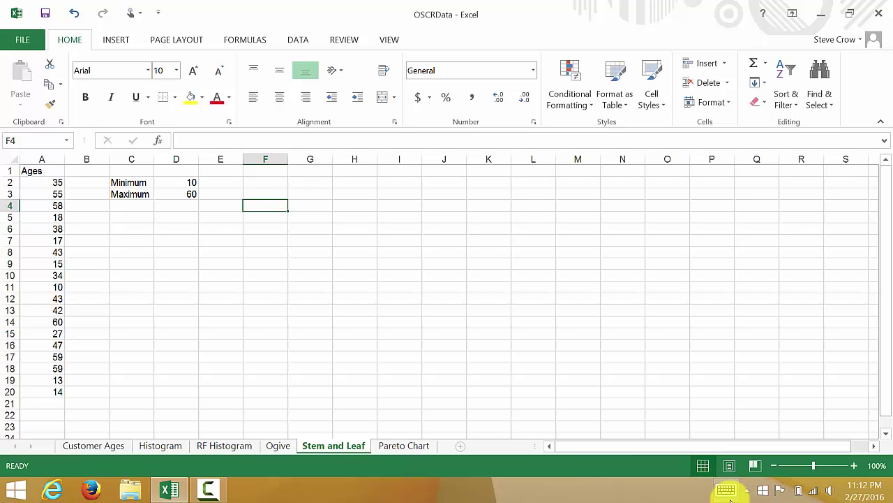
{"action": "type", "text": "Stem"}
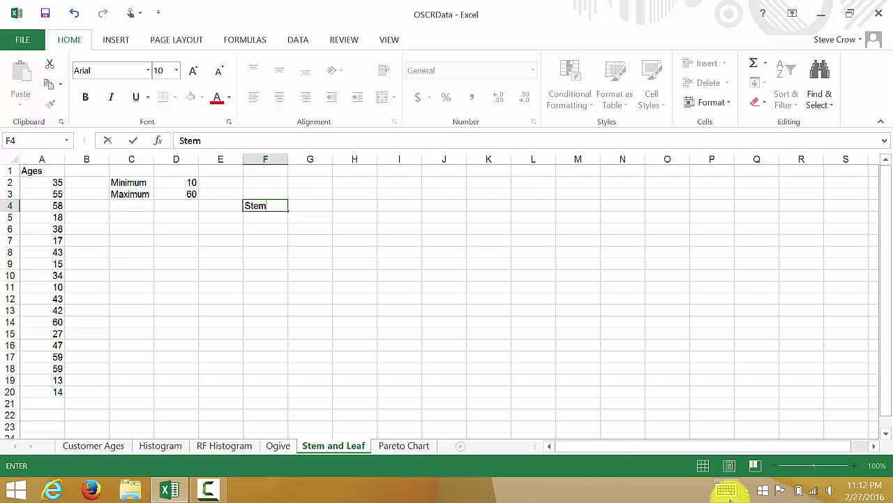
{"action": "key", "text": "Tab"}
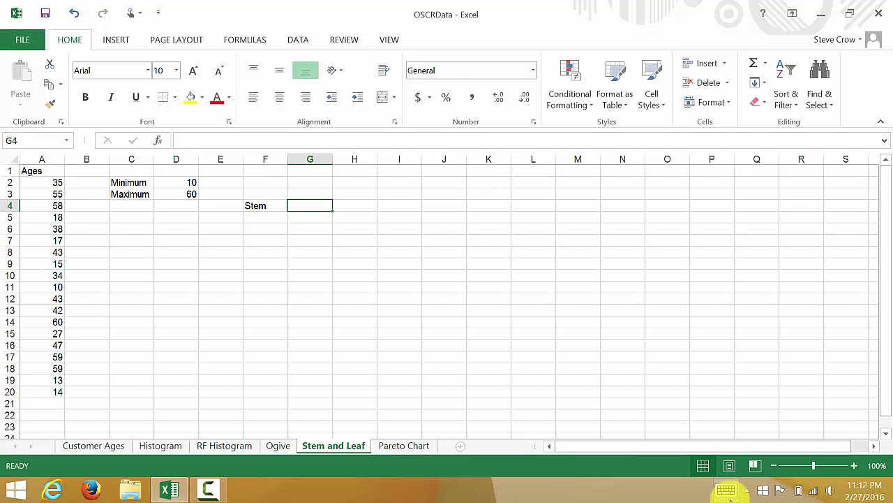
{"action": "type", "text": "Leaves"}
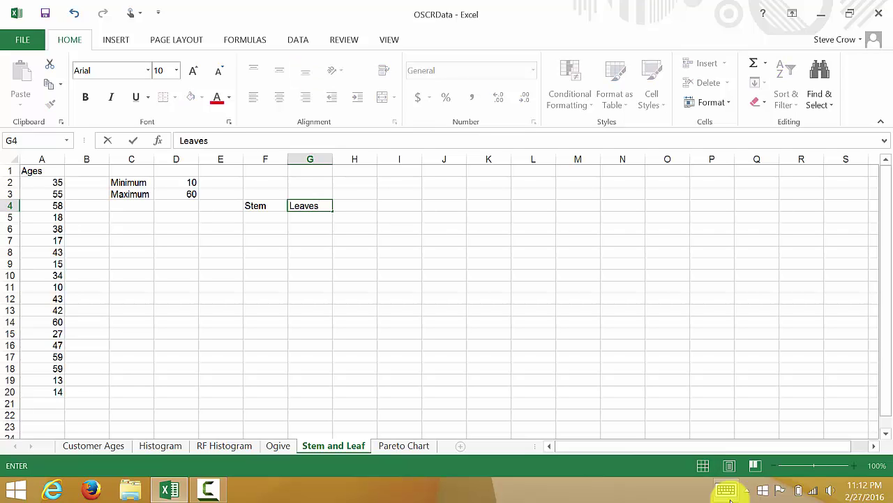
{"action": "key", "text": "Return"}
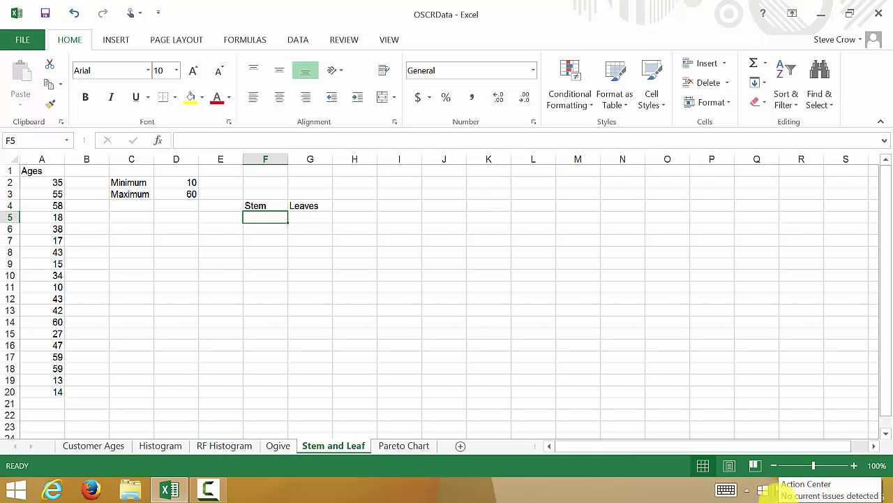
Enter the first two stem values, 1 in F5 and 2 in F6.
{"action": "type", "text": "1"}
{"action": "key", "text": "Return"}
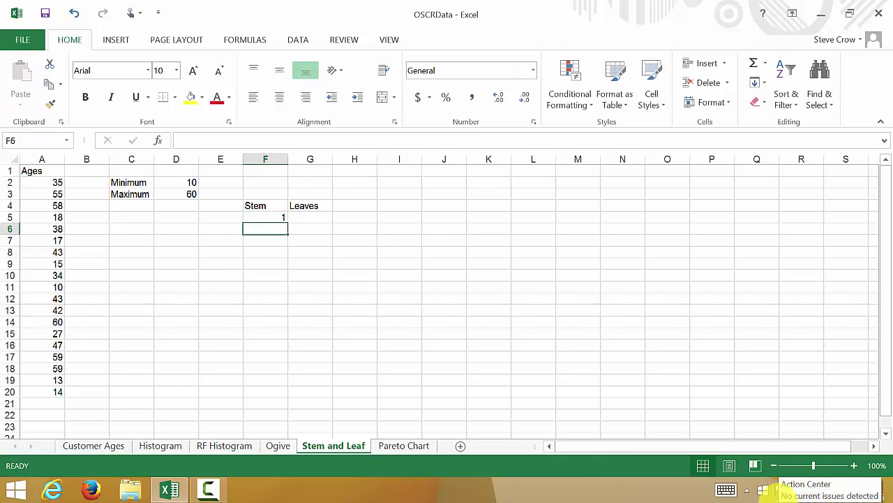
{"action": "type", "text": "2"}
{"action": "key", "text": "Return"}
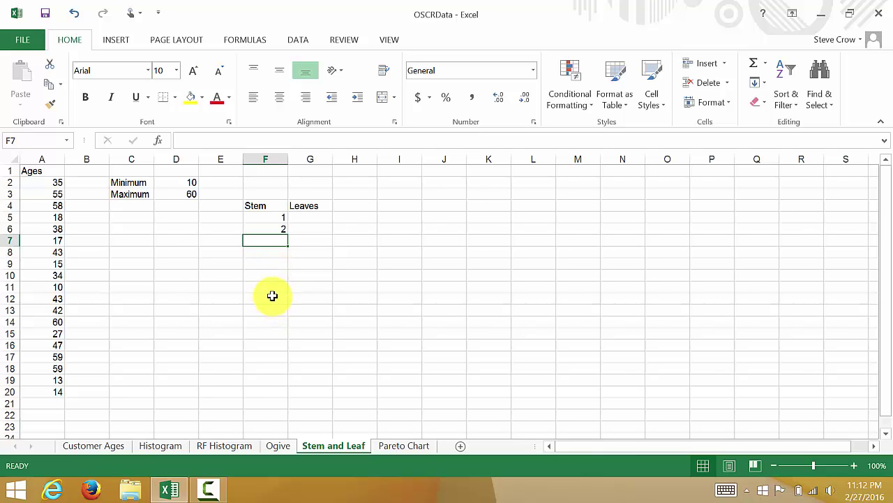
Extend the stem series from F5:F6 down to F10 so the stems run from 1 to 6.
{"action": "left_click", "coordinate": [274, 222]}
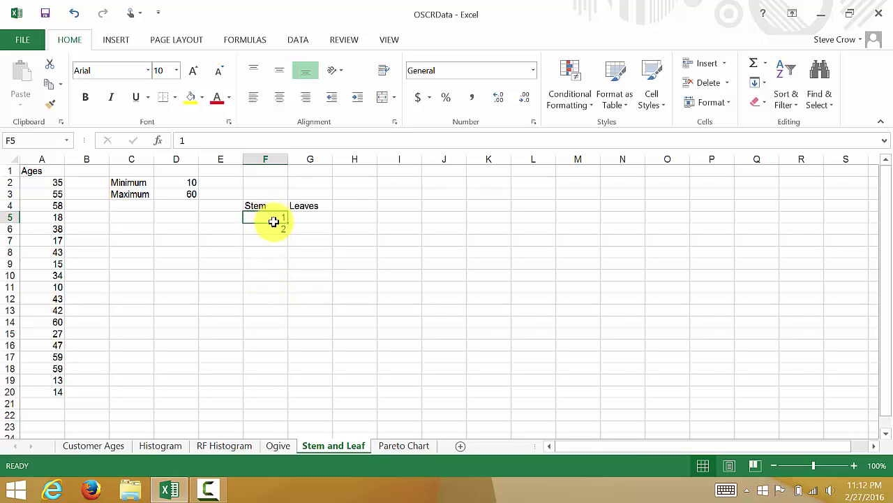
{"action": "left_click_drag", "start_coordinate": [273, 221], "coordinate": [272, 228]}
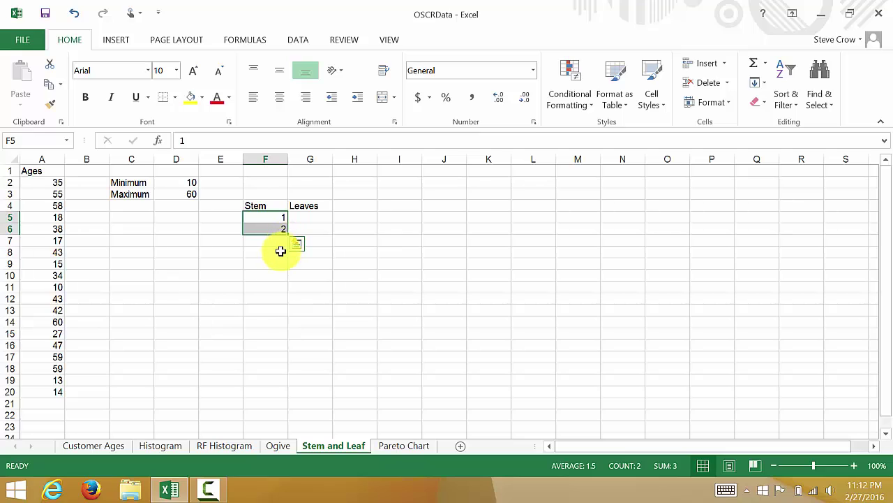
{"action": "key", "text": "ctrl+z"}
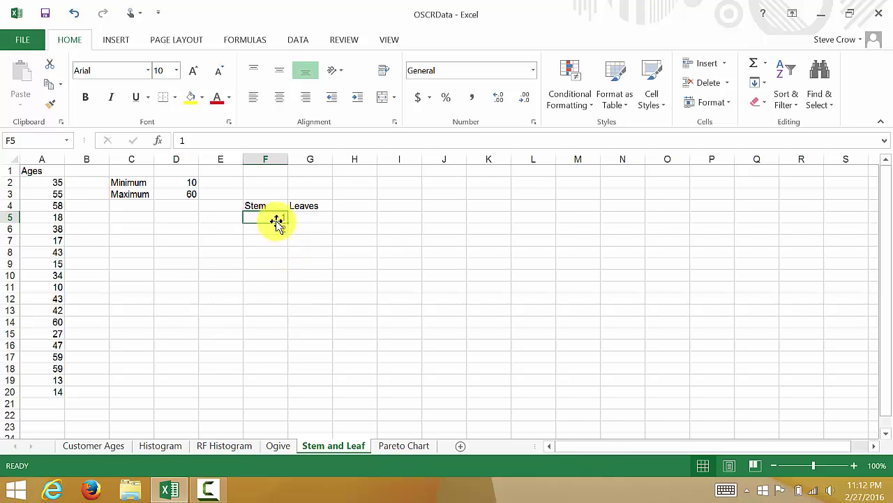
{"action": "left_click_drag", "start_coordinate": [277, 221], "coordinate": [272, 229]}
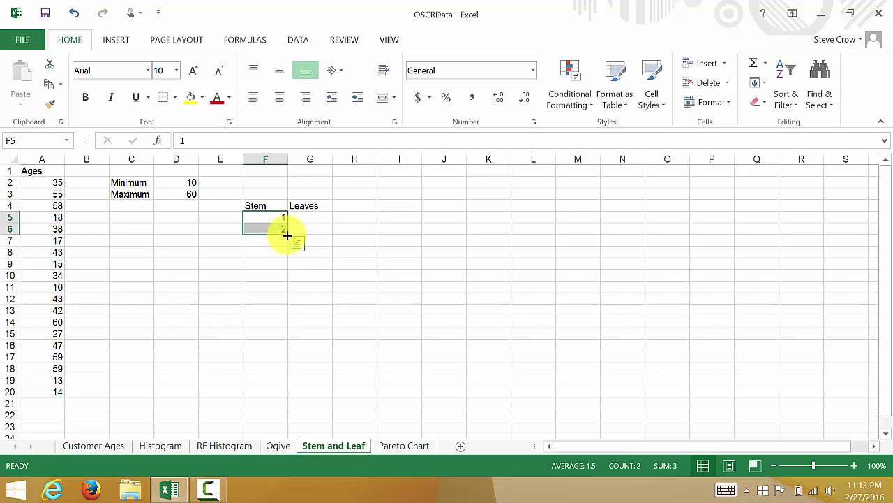
{"action": "left_click_drag", "start_coordinate": [287, 235], "coordinate": [287, 277]}
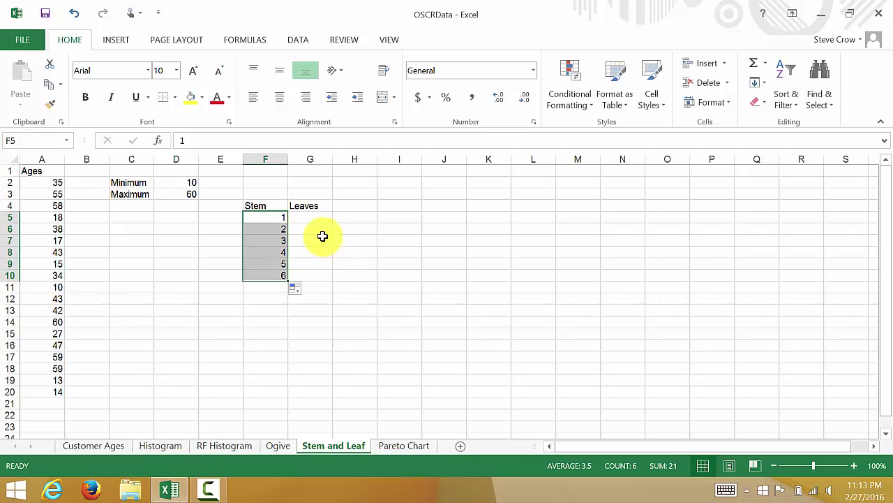
Center the Stem and Leaves headings in F4:G4 horizontally.
{"action": "left_click_drag", "start_coordinate": [265, 205], "coordinate": [315, 208]}
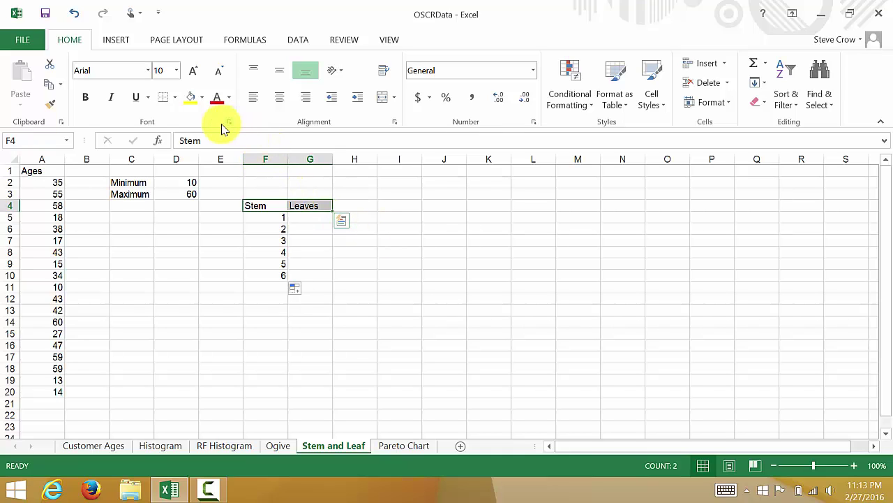
{"action": "left_click", "coordinate": [281, 103]}
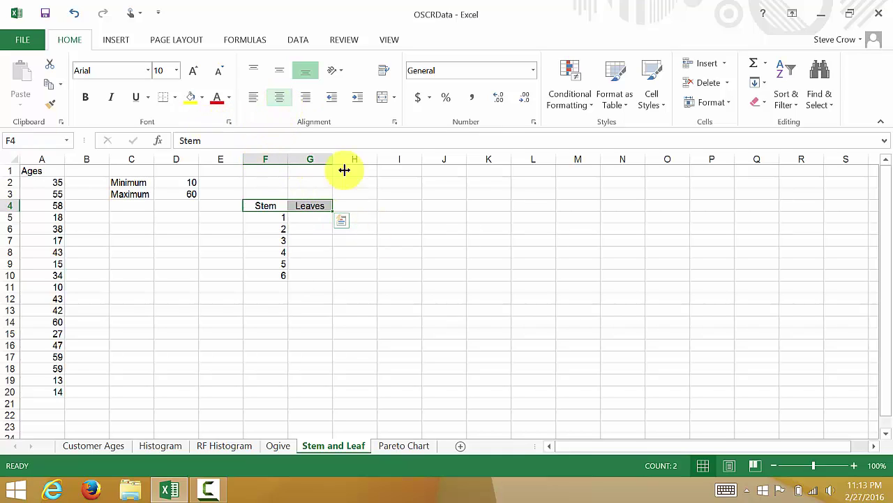
{"action": "left_click", "coordinate": [336, 277]}
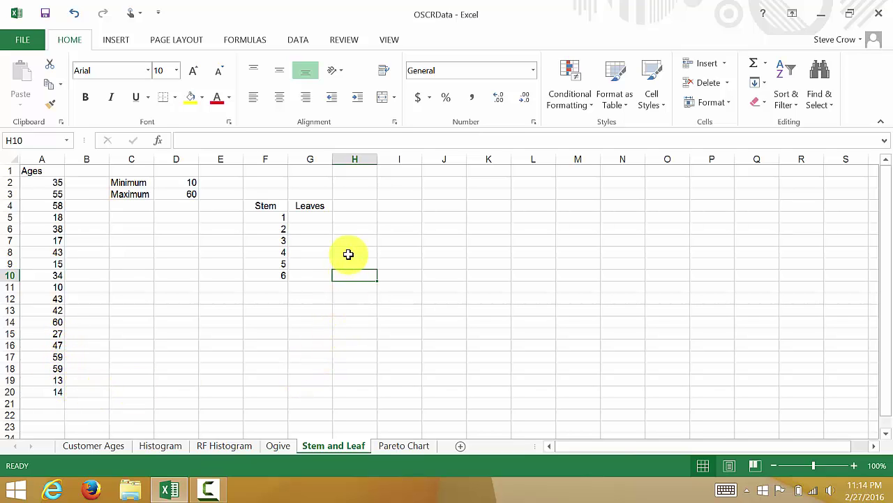
Enter the stem 1 leaves 0 3 4 5 7 8, separated by spaces, in H5.
{"action": "left_click", "coordinate": [347, 218]}
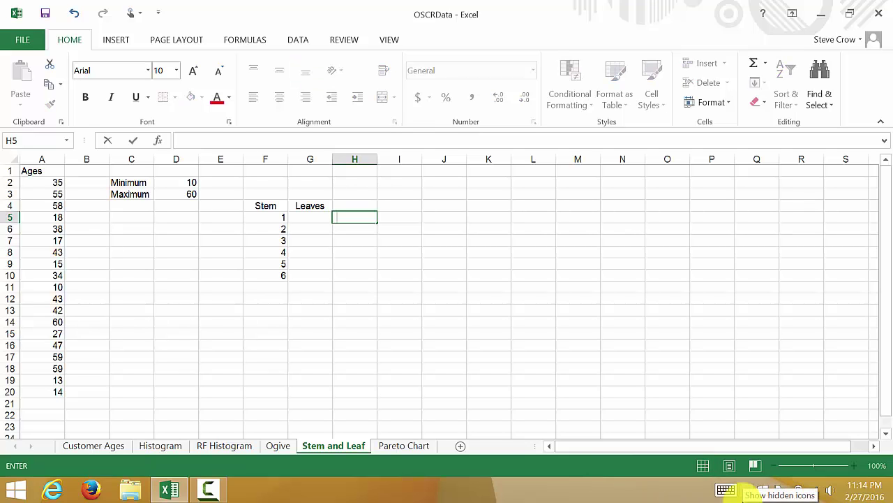
{"action": "type", "text": "0"}
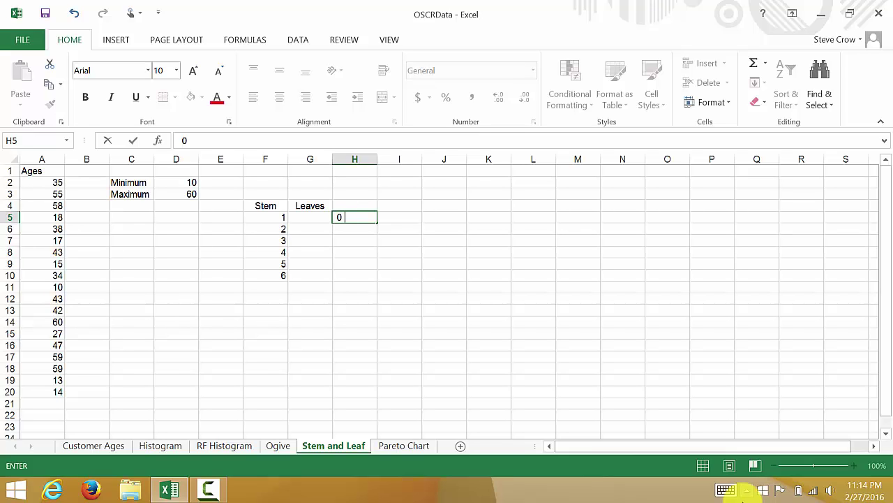
{"action": "key", "text": "super+c"}
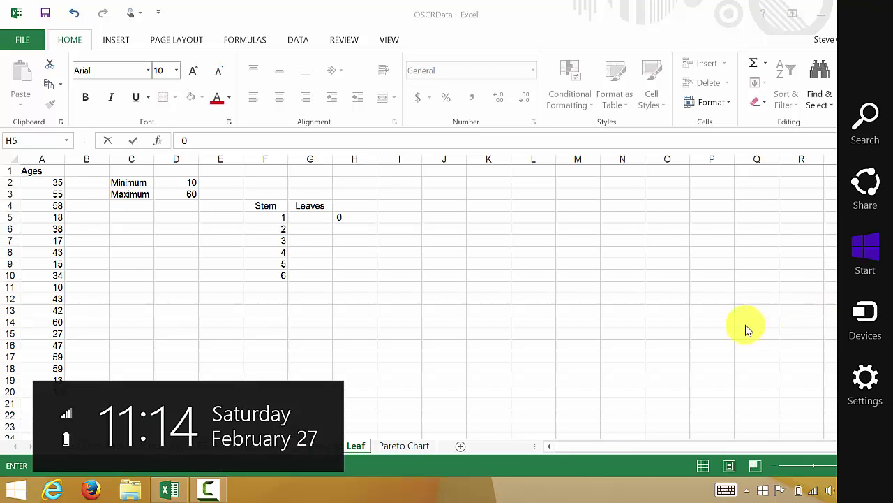
{"action": "left_click", "coordinate": [614, 487]}
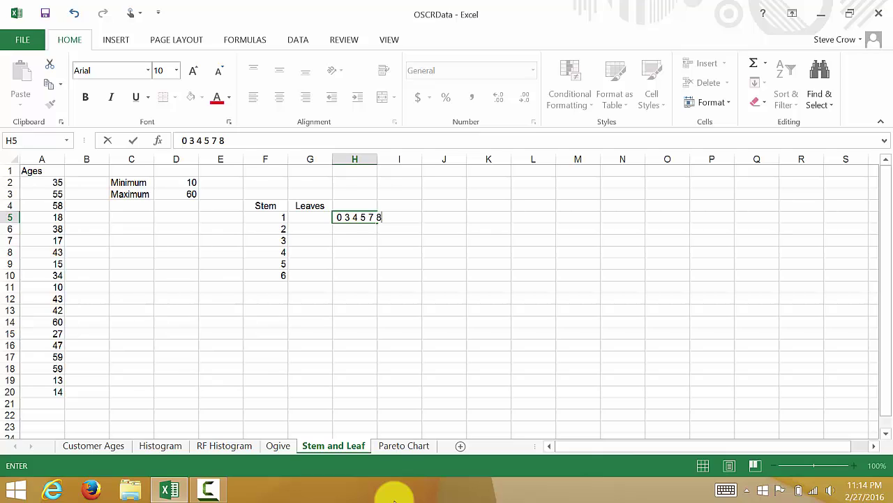
{"action": "key", "text": "Return"}
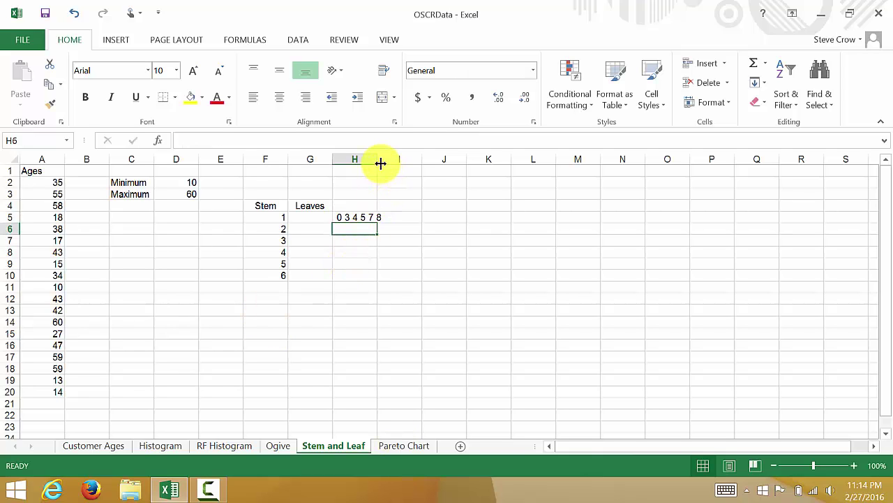
Move the stem 1 leaves from H5 to G5 and widen columns H and G to fit them.
{"action": "left_click_drag", "start_coordinate": [376, 160], "coordinate": [409, 166]}
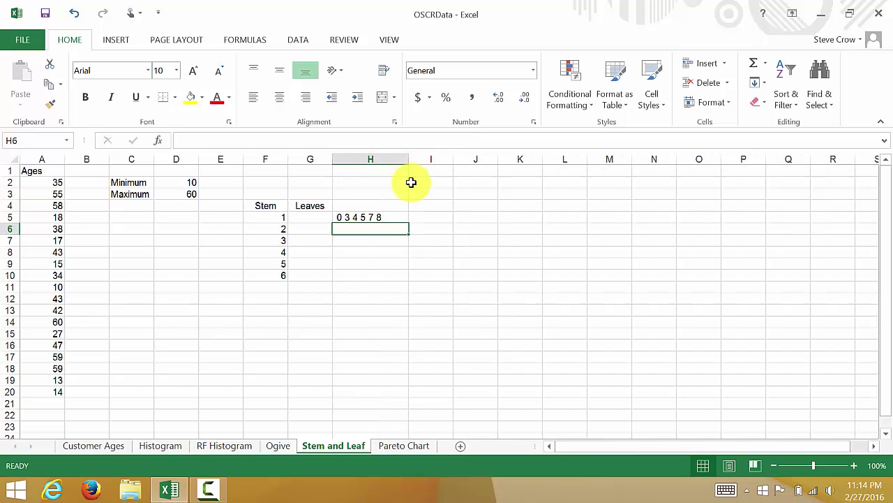
{"action": "left_click", "coordinate": [353, 219]}
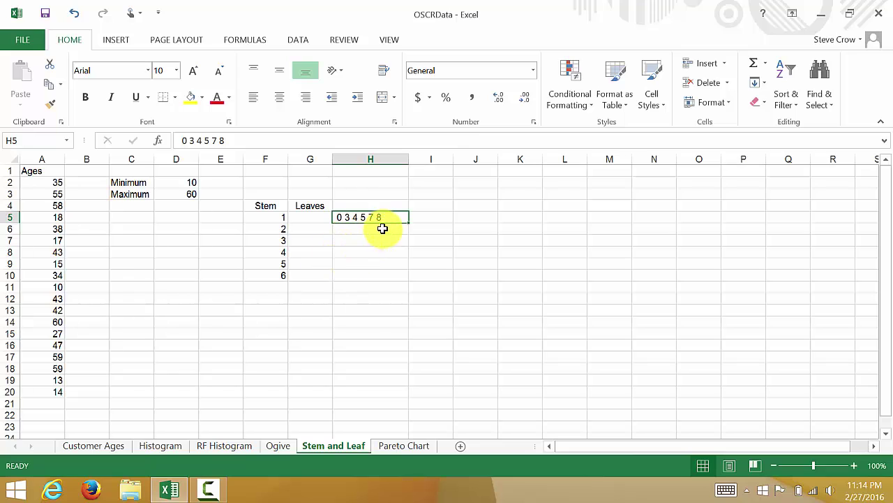
{"action": "left_click_drag", "start_coordinate": [370, 223], "coordinate": [327, 219]}
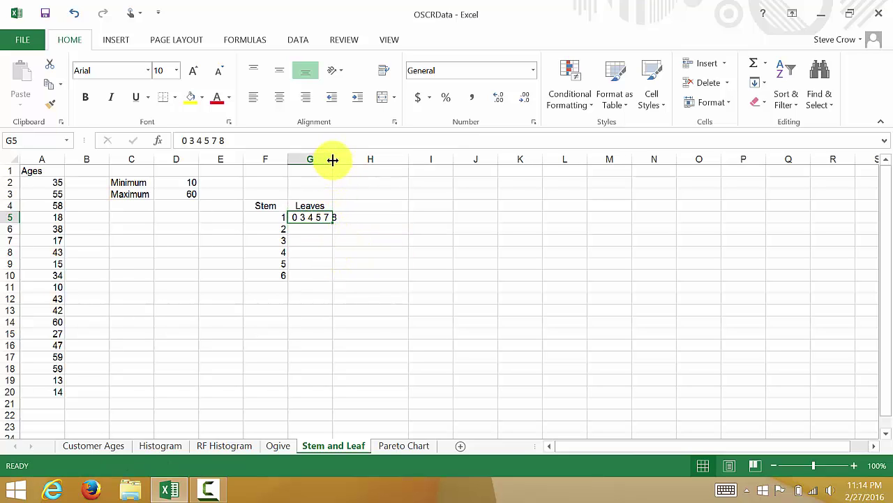
{"action": "left_click_drag", "start_coordinate": [333, 159], "coordinate": [360, 164]}
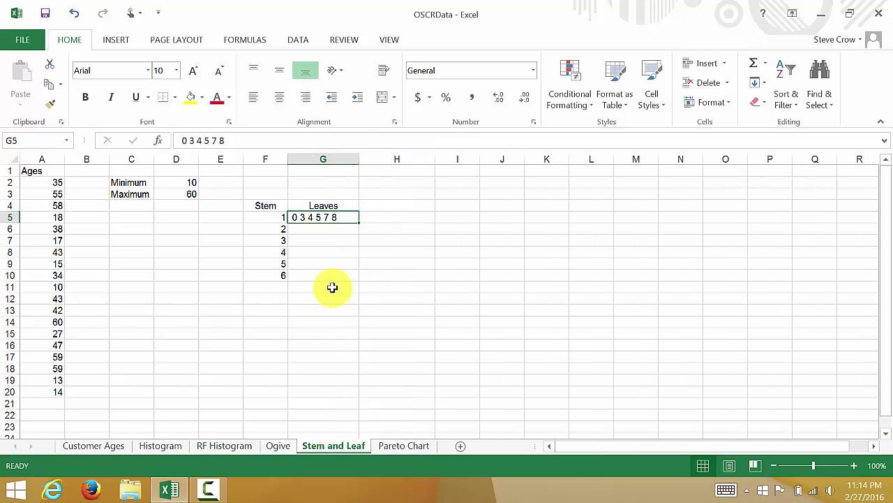
{"action": "left_click", "coordinate": [333, 250]}
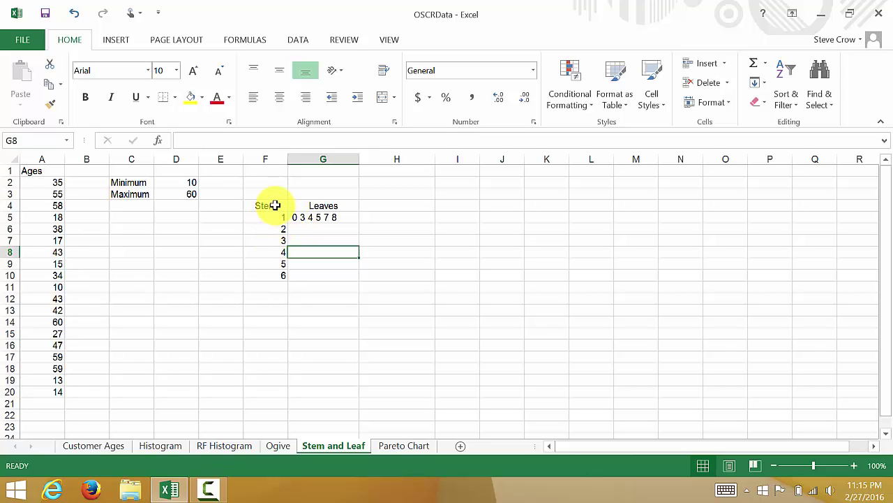
Add a thick solid right border to the Stem column cells F4:F10.
{"action": "left_click_drag", "start_coordinate": [276, 205], "coordinate": [282, 288]}
{"action": "left_click", "coordinate": [276, 240]}
{"action": "left_click_drag", "start_coordinate": [275, 206], "coordinate": [283, 276]}
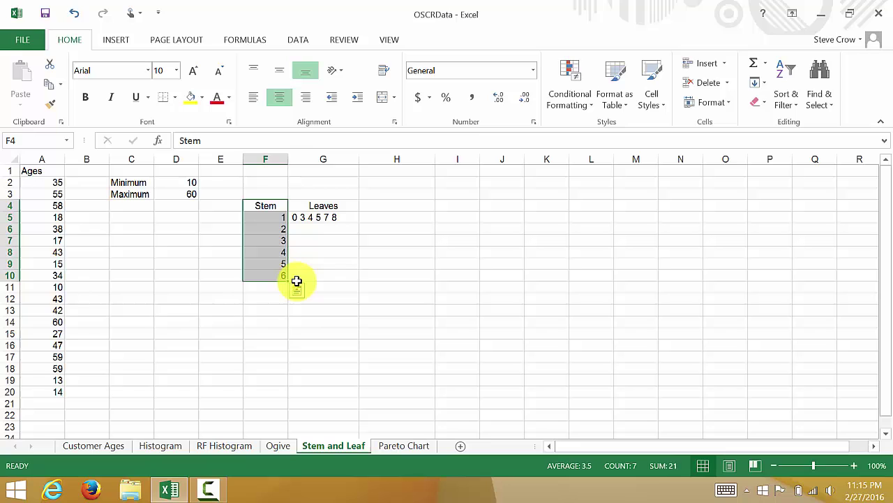
{"action": "right_click", "coordinate": [264, 245]}
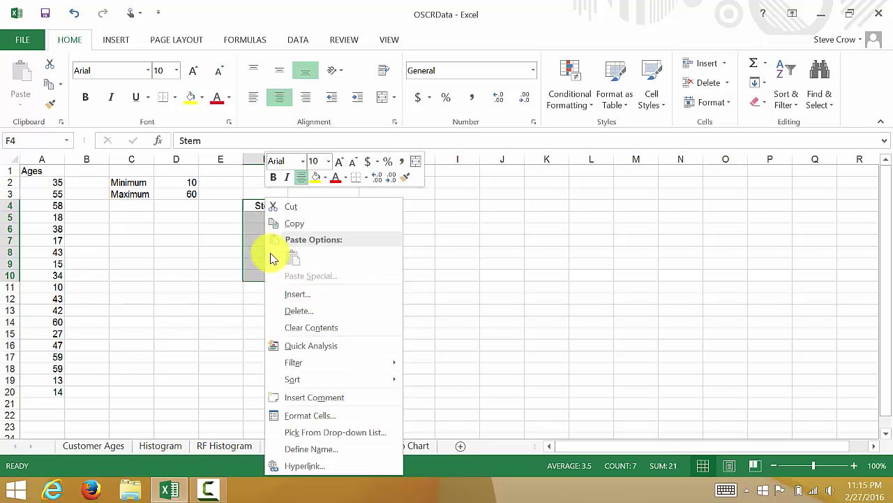
{"action": "left_click", "coordinate": [325, 419]}
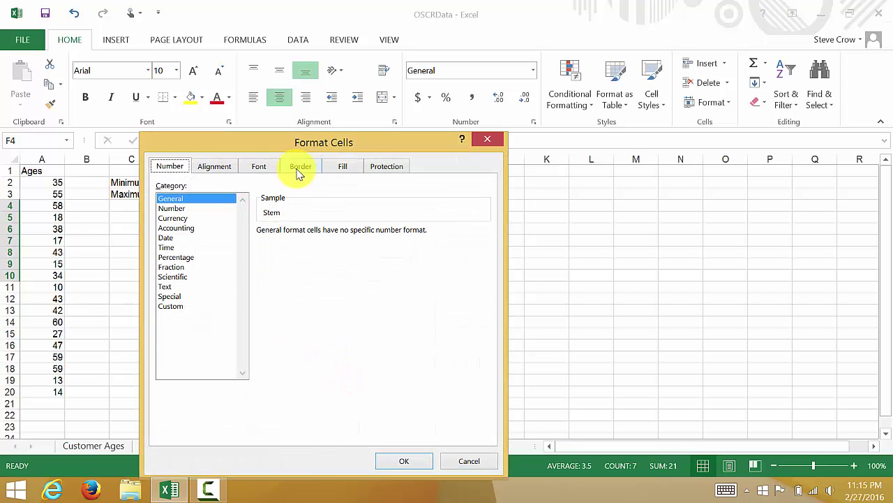
{"action": "left_click", "coordinate": [298, 170]}
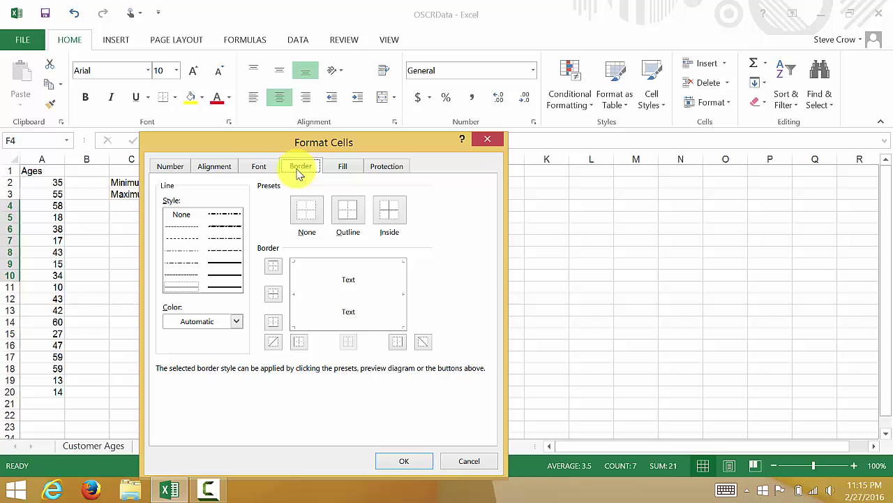
{"action": "left_click", "coordinate": [405, 282]}
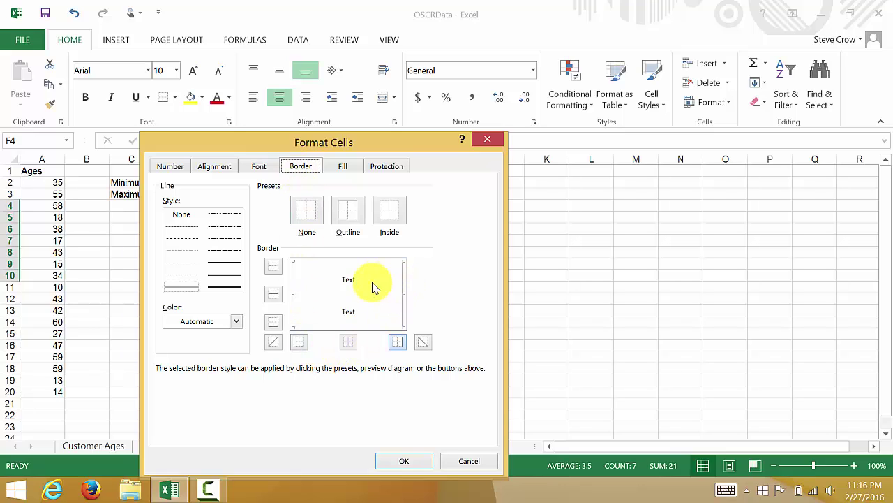
{"action": "left_click", "coordinate": [229, 278]}
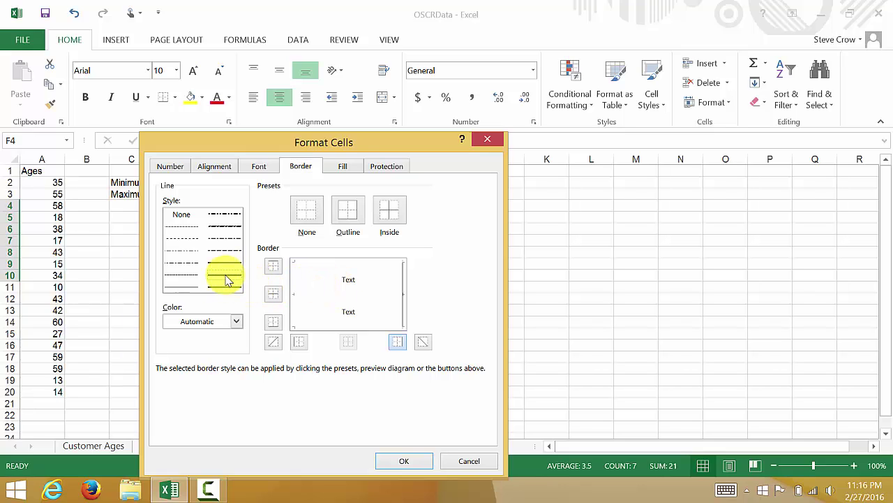
{"action": "left_click", "coordinate": [402, 281]}
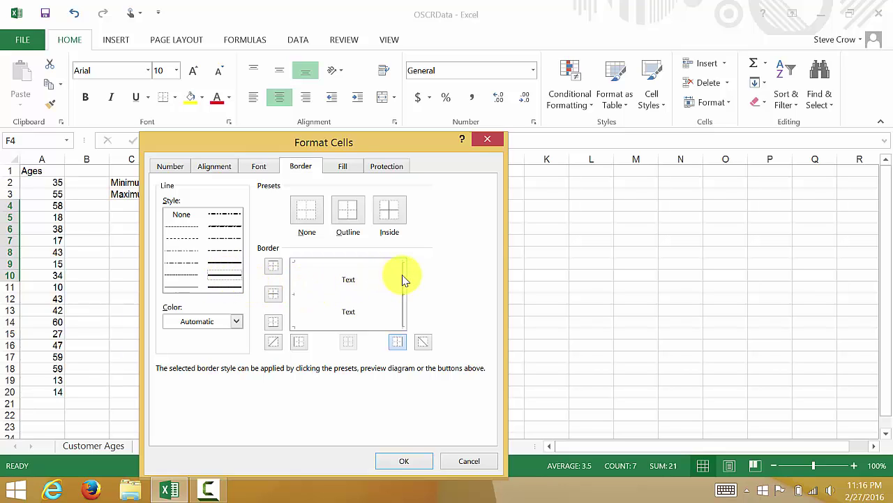
{"action": "left_click", "coordinate": [420, 463]}
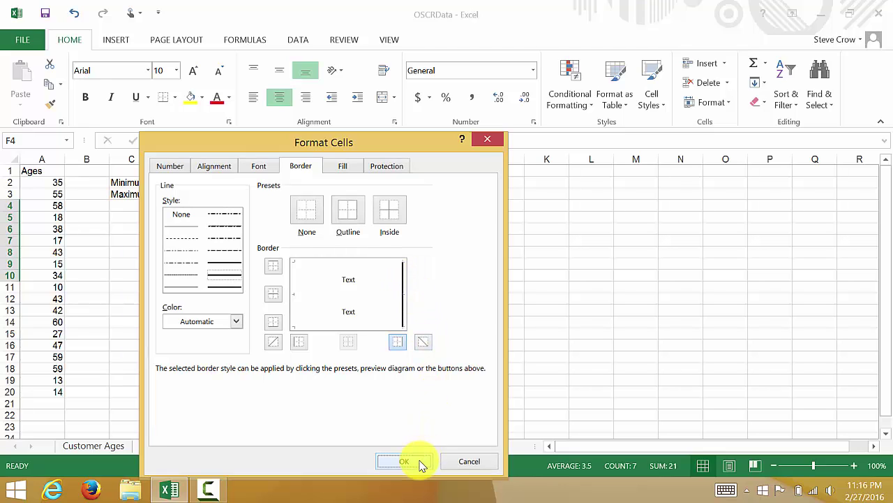
{"action": "left_click", "coordinate": [379, 263]}
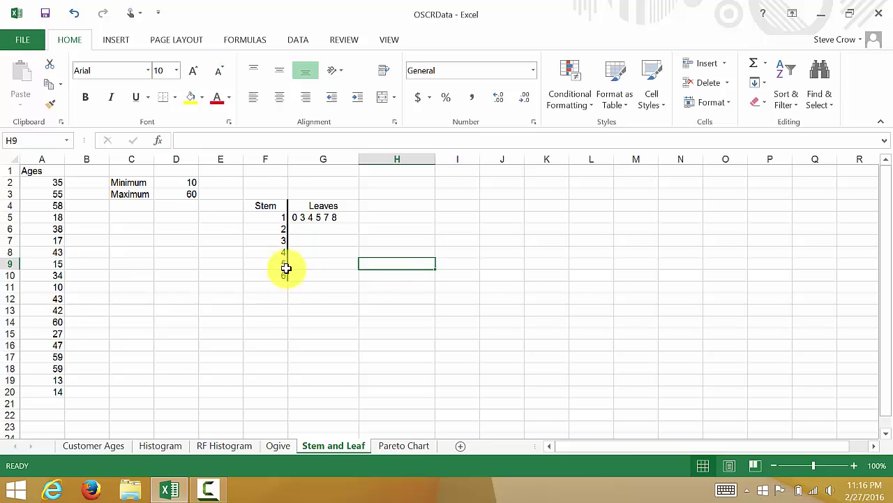
Clear the typed leaves from G5 and begin a REPT formula there with " 0 " as the text to repeat.
{"action": "left_click", "coordinate": [317, 219]}
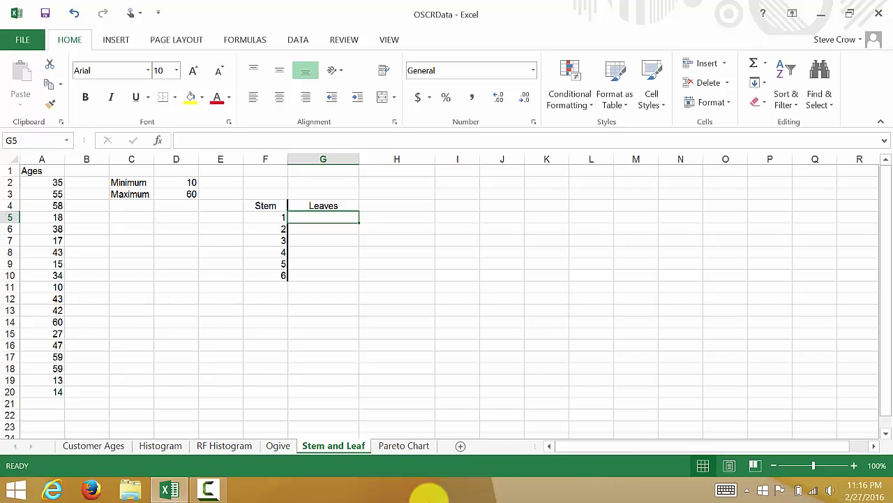
{"action": "left_click", "coordinate": [432, 226]}
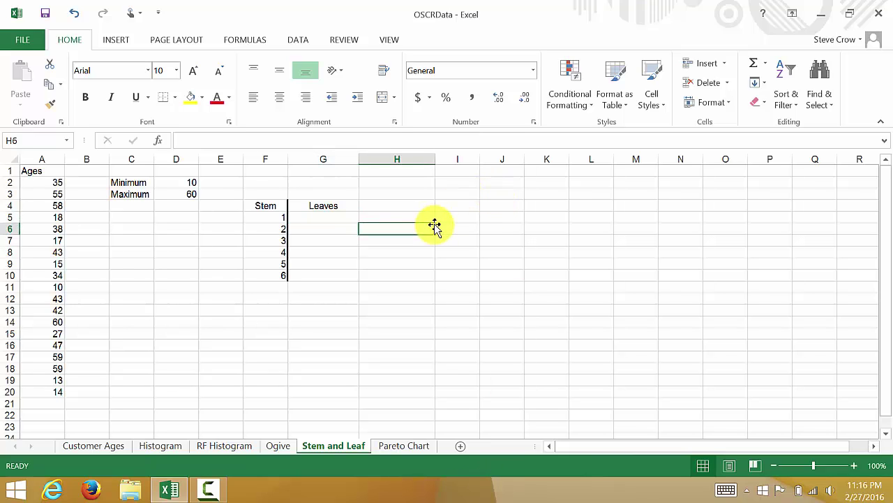
{"action": "left_click", "coordinate": [330, 217]}
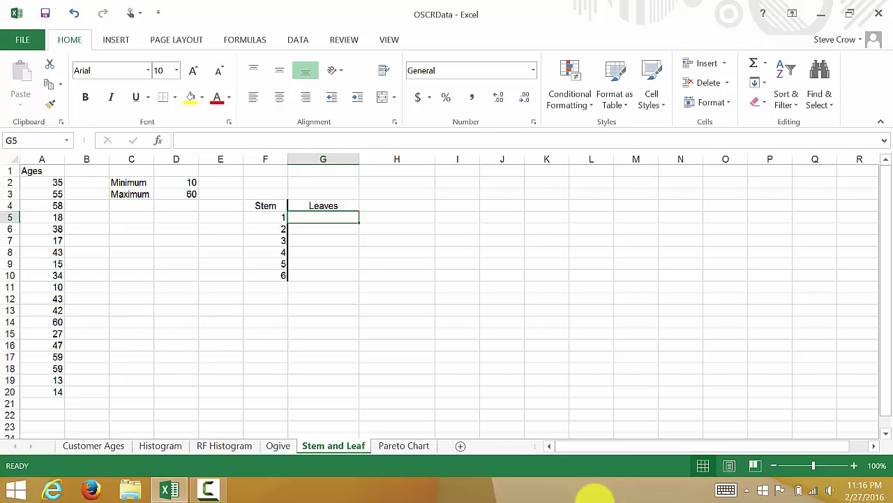
{"action": "type", "text": "="}
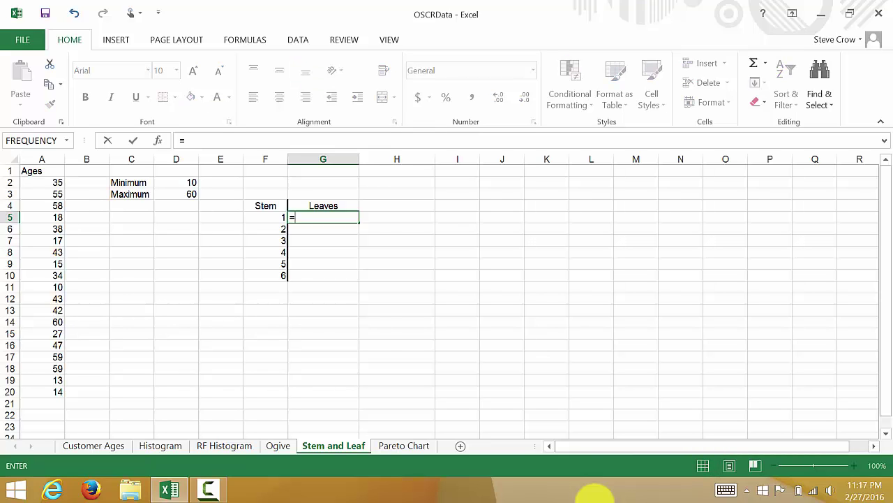
{"action": "type", "text": "rept"}
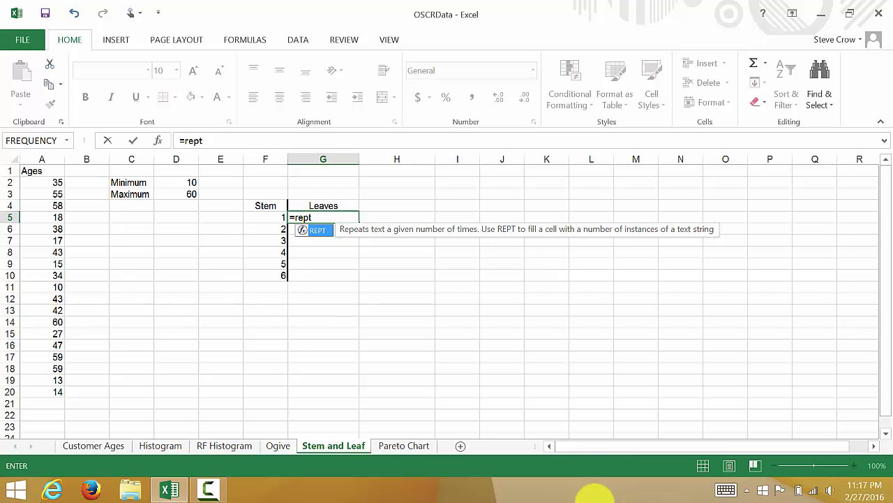
{"action": "type", "text": "("}
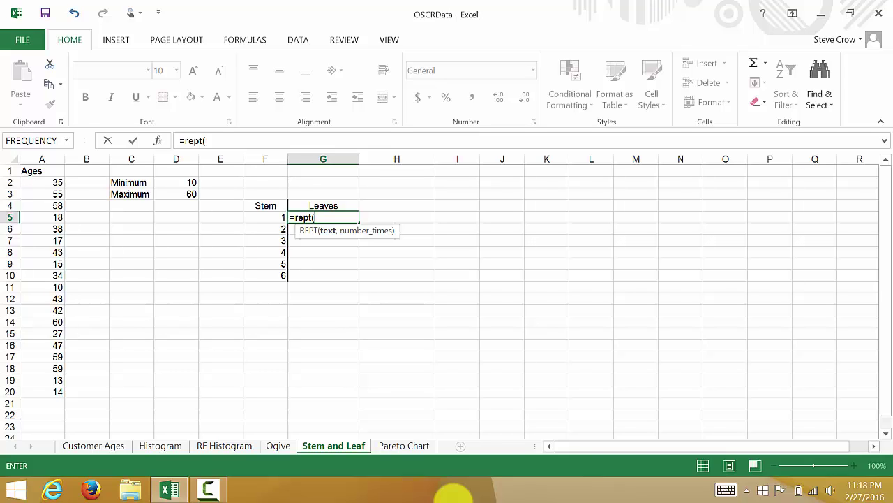
{"action": "type", "text": "\""}
{"action": "type", "text": "0"}
{"action": "type", "text": ","}
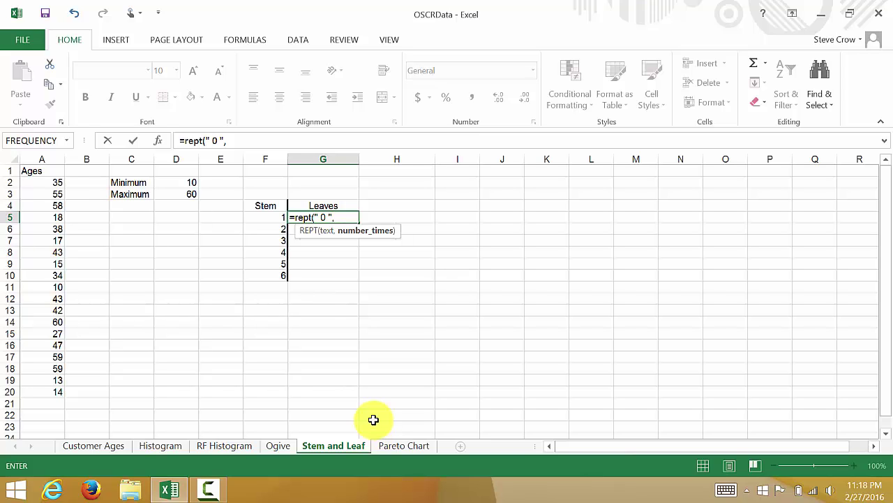
Continue the G5 formula with a COUNTIF as the repeat count, using the ages in $A$2:$A$20 as its absolute range.
{"action": "type", "text": "coun"}
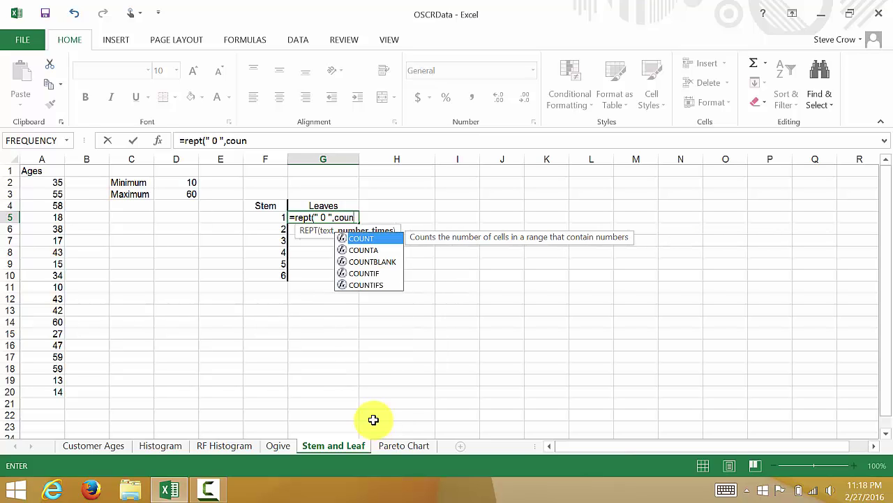
{"action": "type", "text": "tif"}
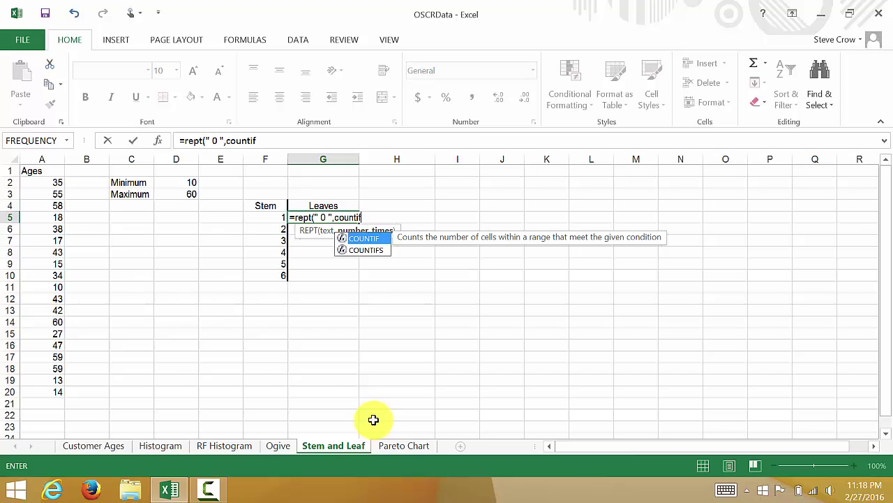
{"action": "type", "text": "("}
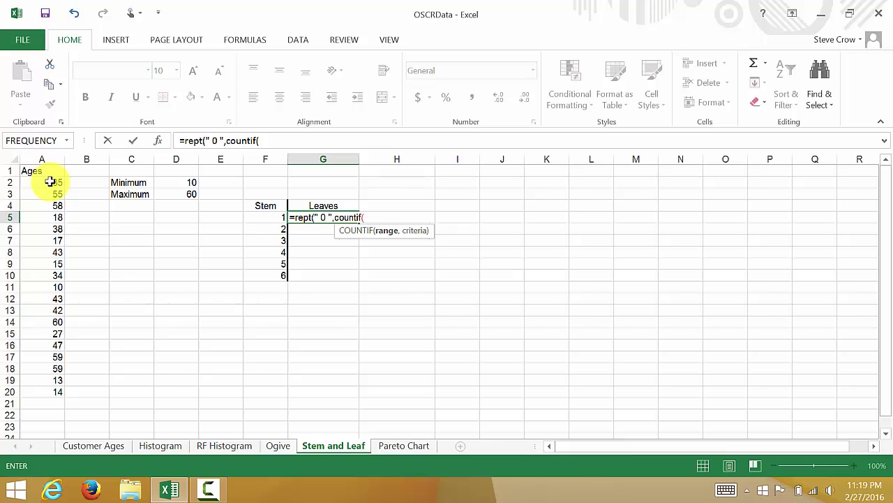
{"action": "left_click_drag", "start_coordinate": [50, 182], "coordinate": [38, 393]}
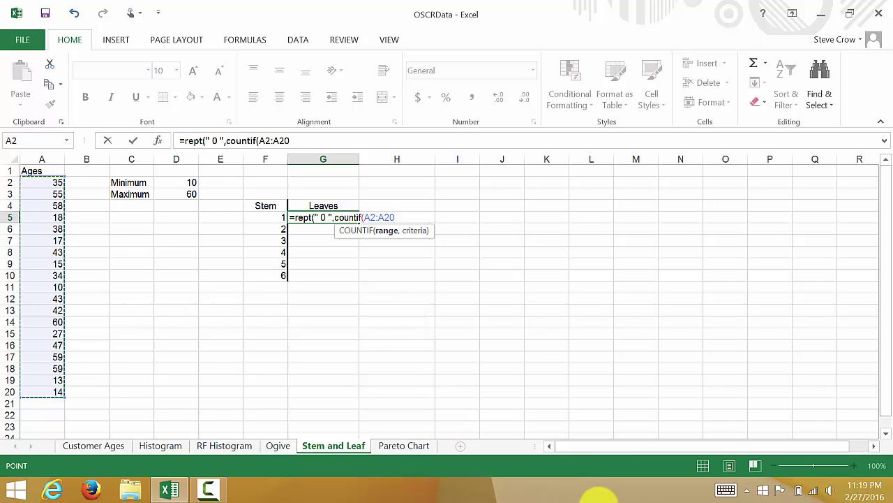
{"action": "key", "text": "F4"}
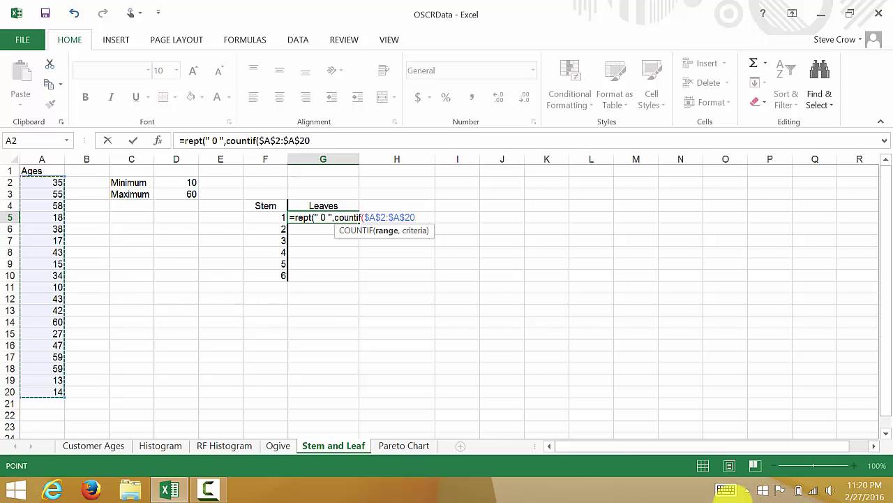
{"action": "type", "text": ","}
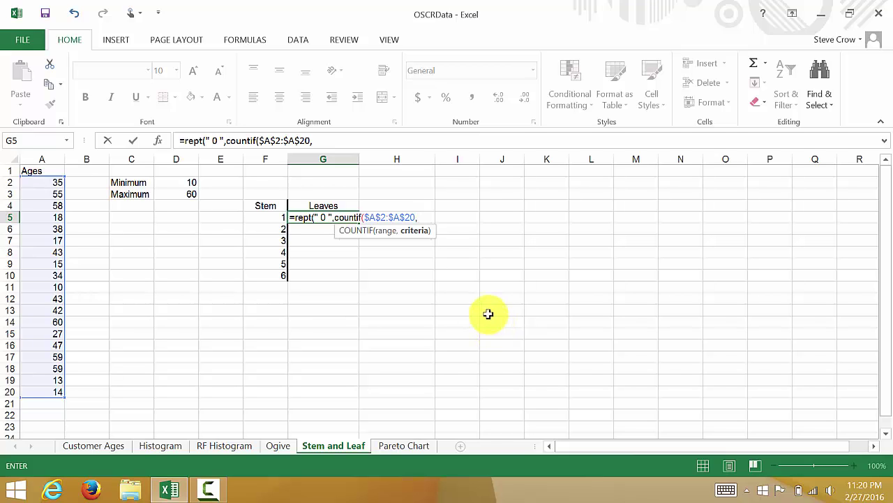
Set the COUNTIF criterion in G5 to F5*10+0, close both functions and enter the formula.
{"action": "left_click", "coordinate": [271, 217]}
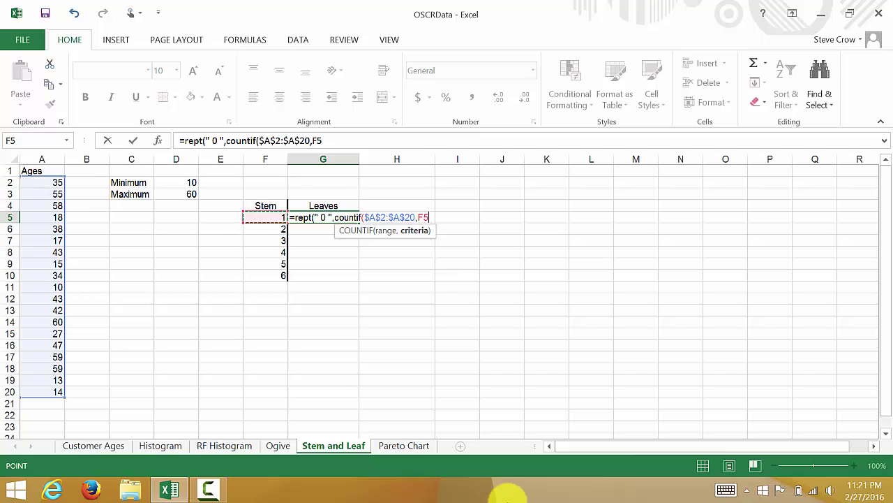
{"action": "type", "text": "*10"}
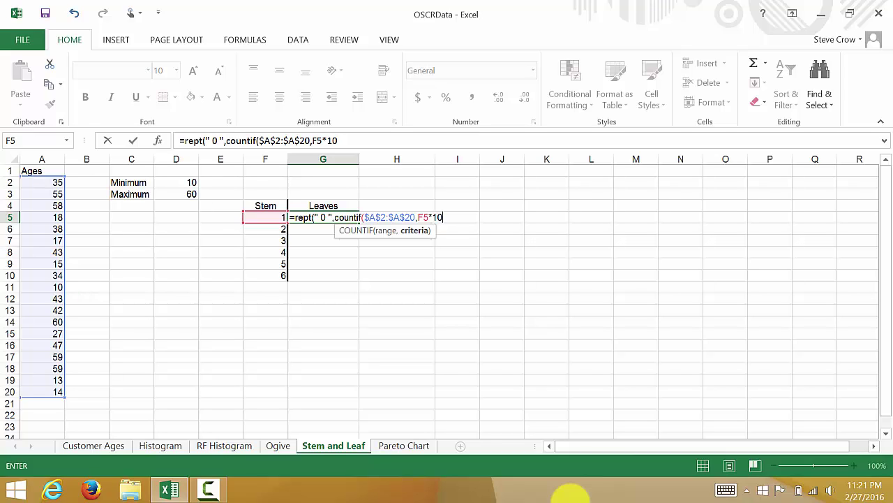
{"action": "type", "text": "+0"}
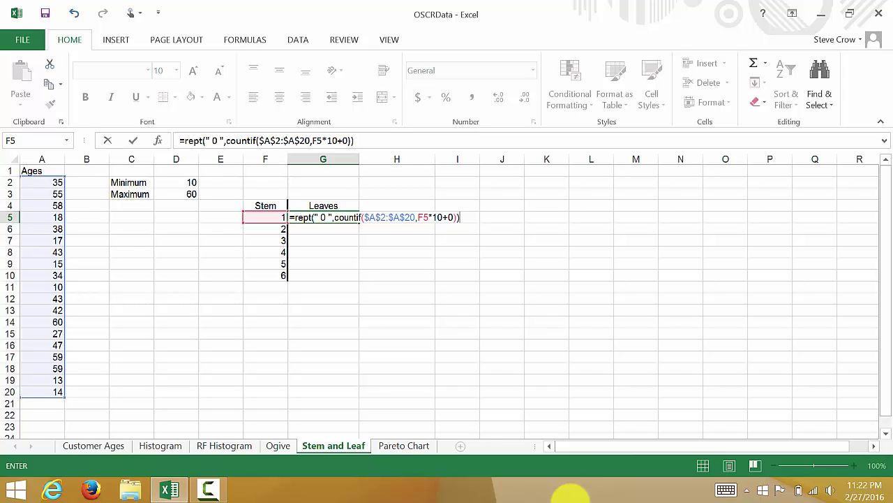
{"action": "key", "text": "Return"}
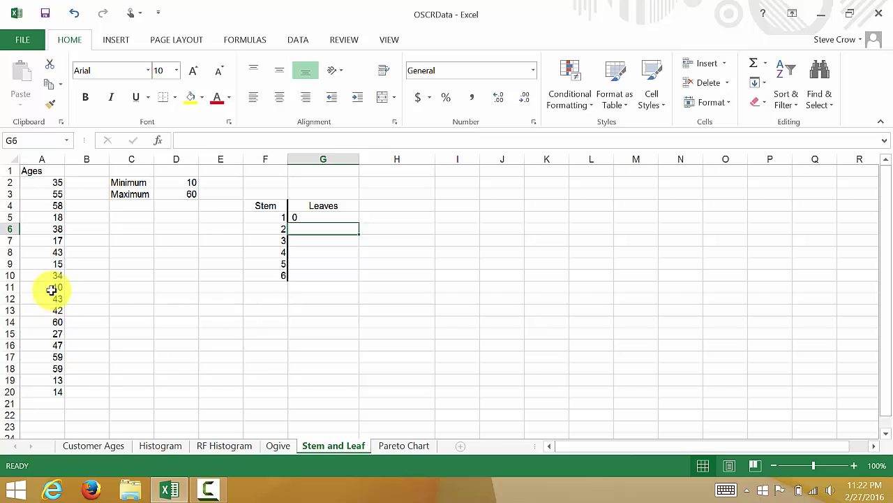
Reopen the G5 formula, copy its whole REPT expression and append the copy at the end, joined with &.
{"action": "left_click", "coordinate": [328, 217]}
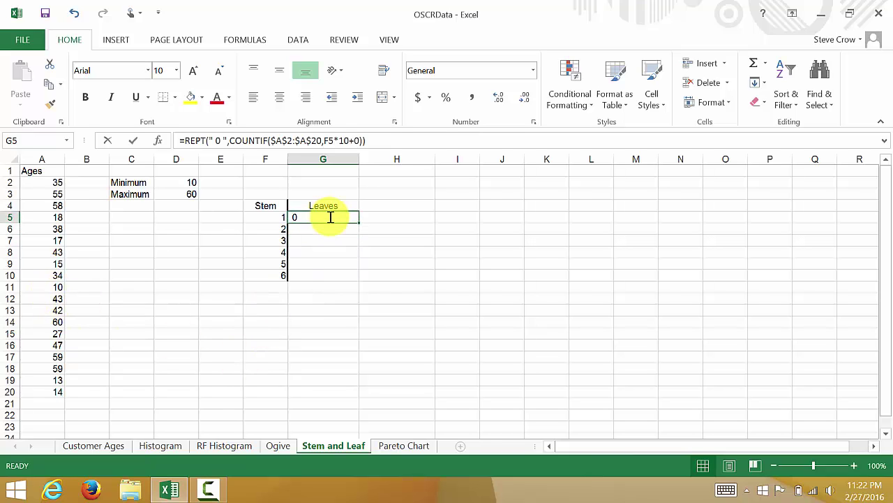
{"action": "double_click", "coordinate": [329, 217]}
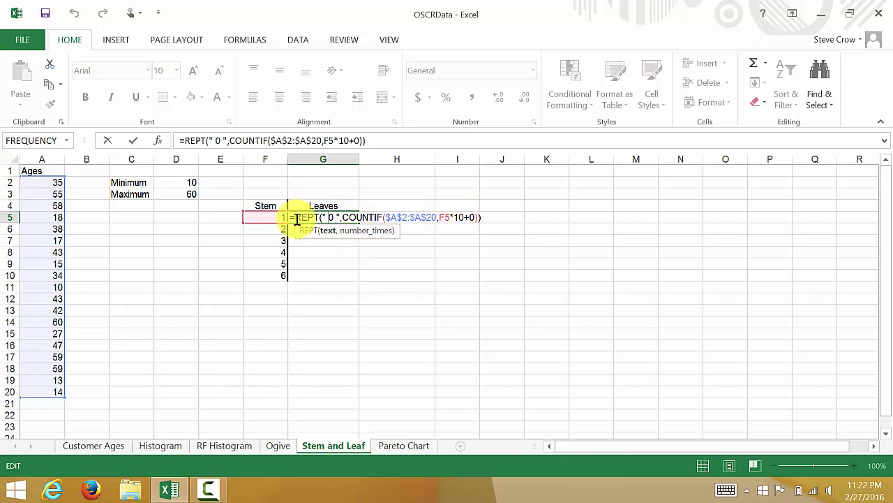
{"action": "left_click_drag", "start_coordinate": [295, 217], "coordinate": [483, 218]}
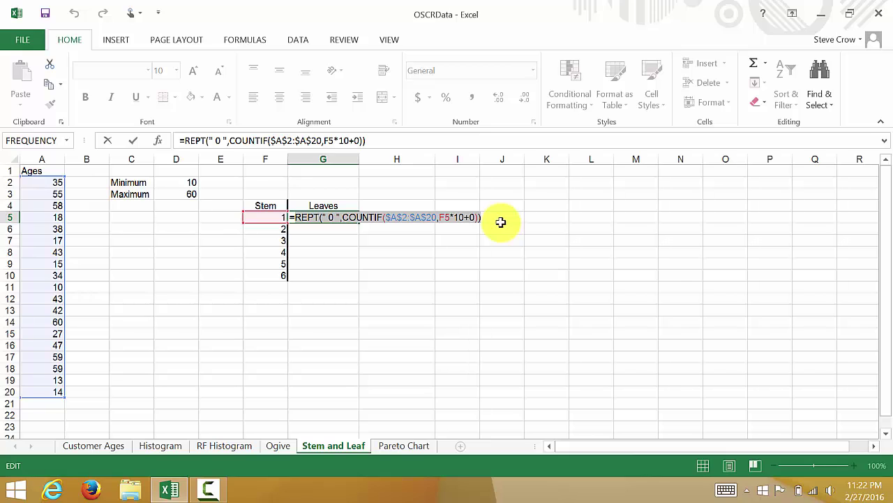
{"action": "left_click", "coordinate": [393, 142]}
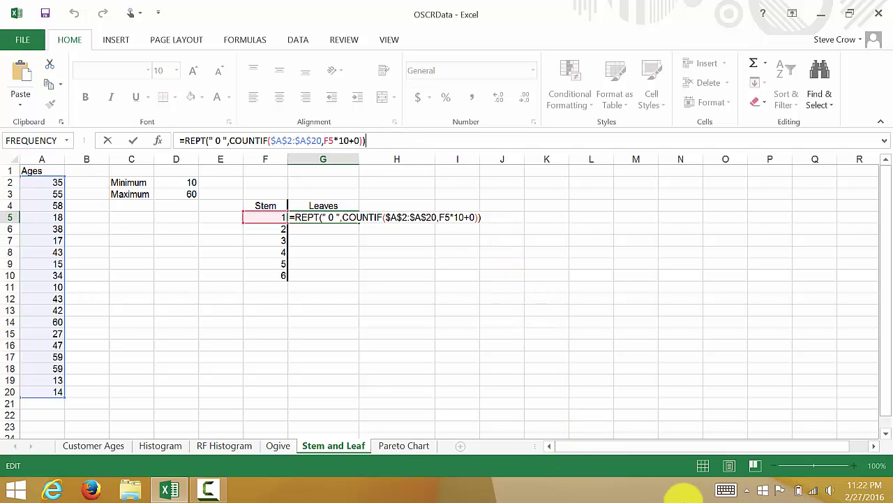
{"action": "type", "text": "&"}
{"action": "key", "text": "ctrl+v"}
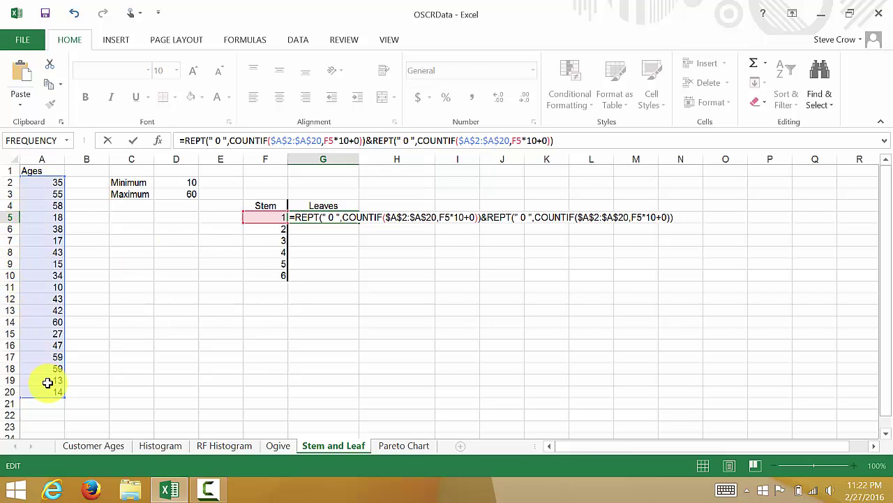
Change the second REPT term in G5 to leaf 1, with the text " 1 " and the criterion F5*10+1.
{"action": "double_click", "coordinate": [412, 142]}
{"action": "type", "text": "1"}
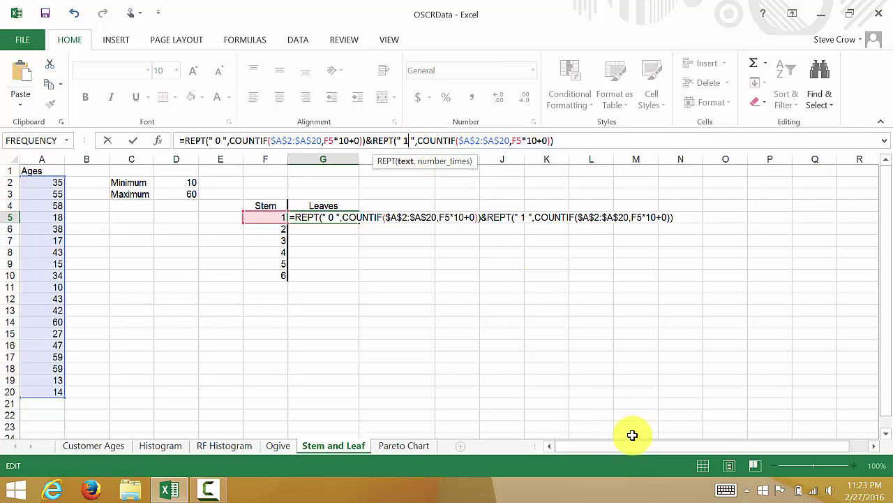
{"action": "left_click", "coordinate": [544, 142]}
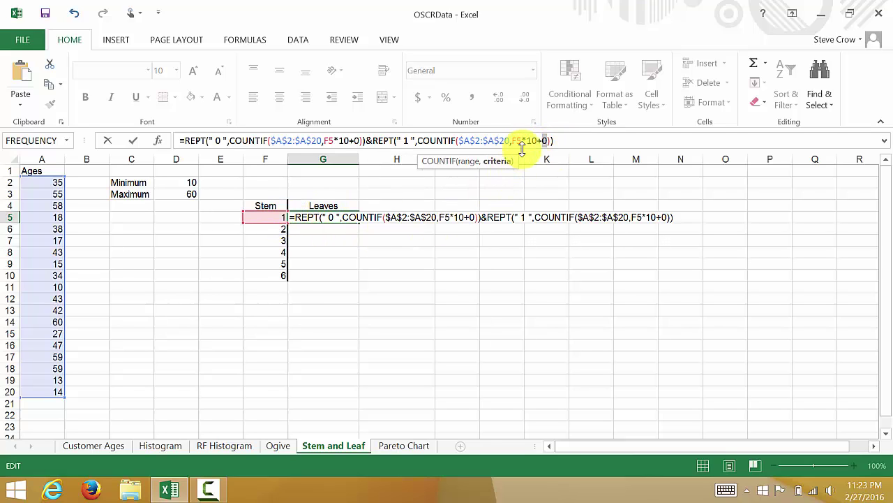
{"action": "key", "text": "BackSpace"}
{"action": "type", "text": "1"}
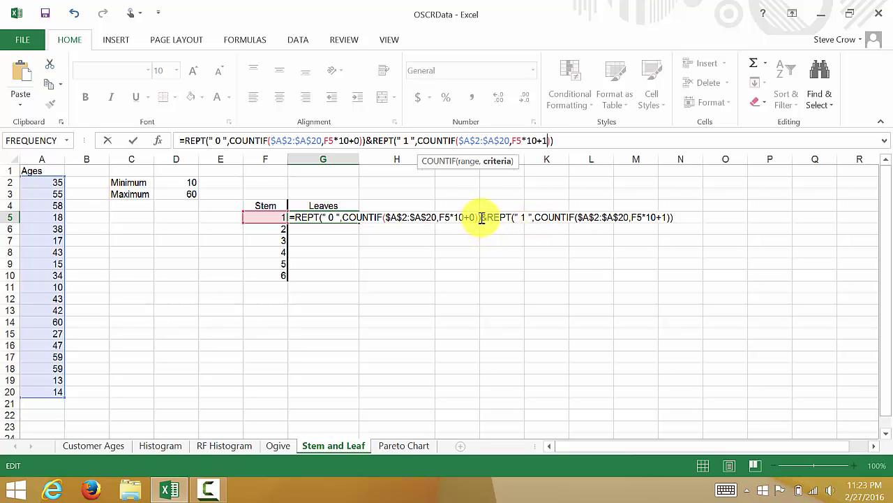
Copy the leaf 1 term of the G5 formula, including its leading &, and append the copy at the end.
{"action": "left_click_drag", "start_coordinate": [481, 218], "coordinate": [691, 222]}
{"action": "key", "text": "ctrl+c"}
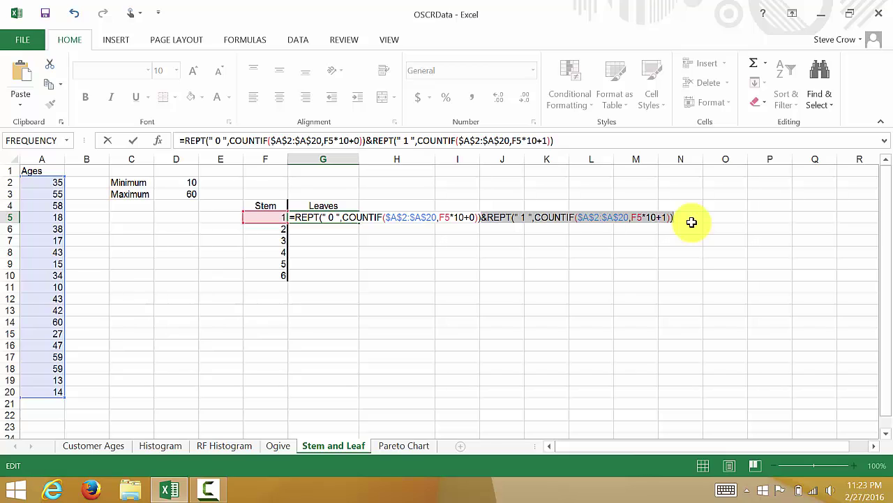
{"action": "left_click", "coordinate": [674, 219]}
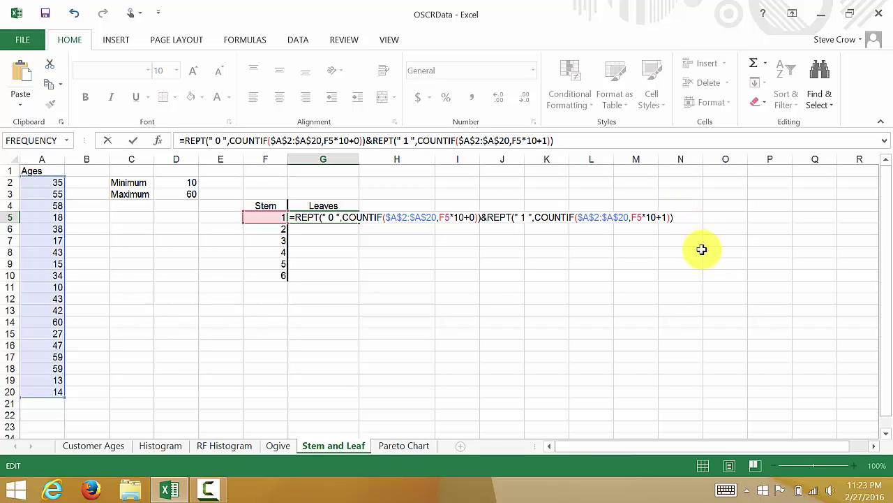
{"action": "key", "text": "ctrl+v"}
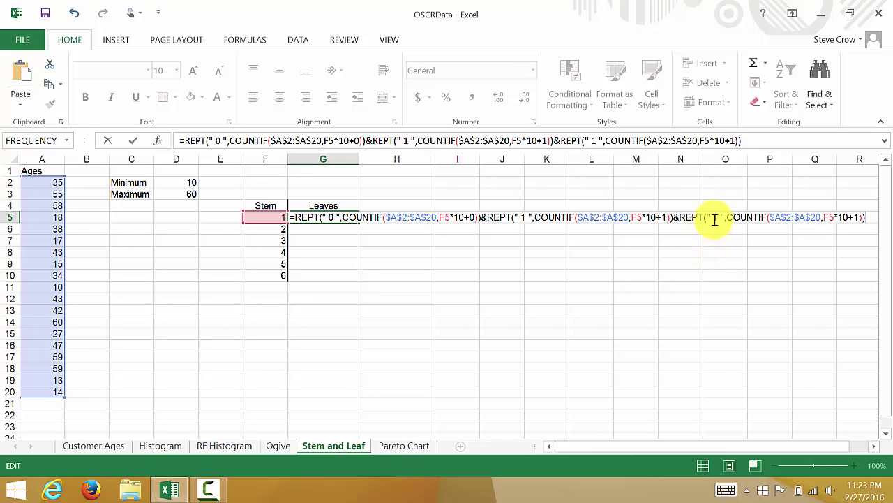
Change the third REPT term in G5 to leaf 2, with the text " 2 " and the criterion F5*10+2.
{"action": "double_click", "coordinate": [715, 217]}
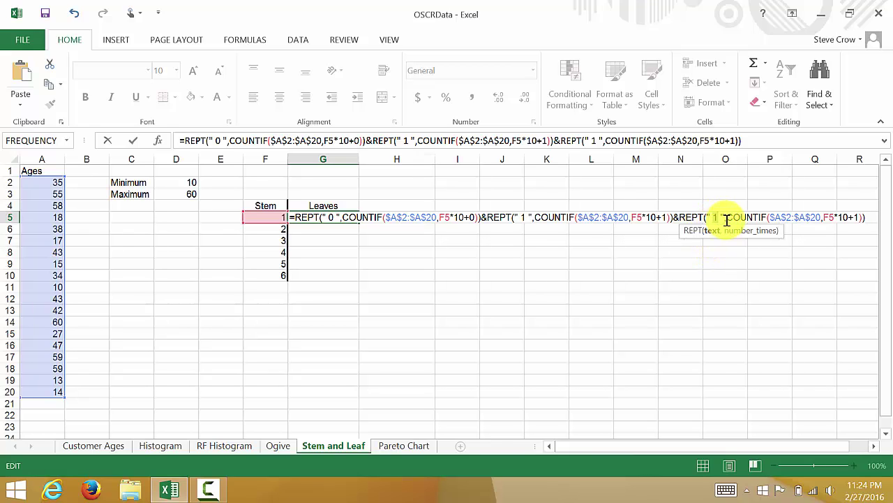
{"action": "type", "text": "3"}
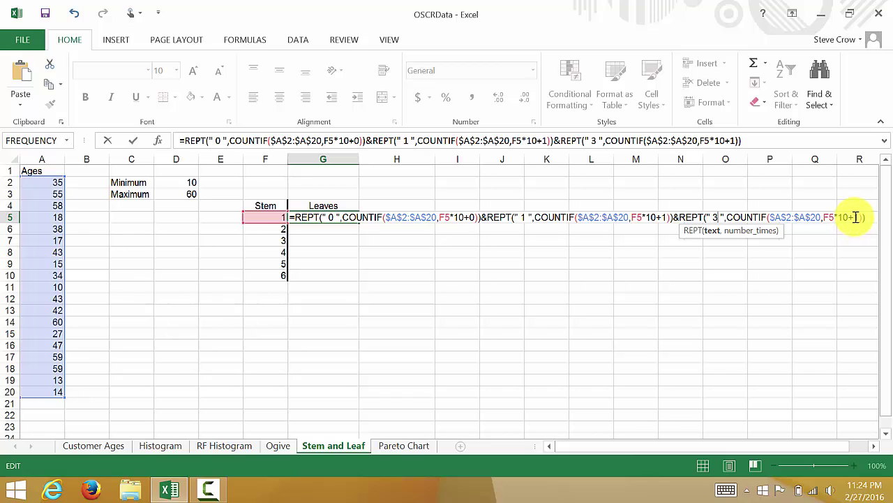
{"action": "double_click", "coordinate": [716, 218]}
{"action": "type", "text": "2"}
{"action": "double_click", "coordinate": [857, 217]}
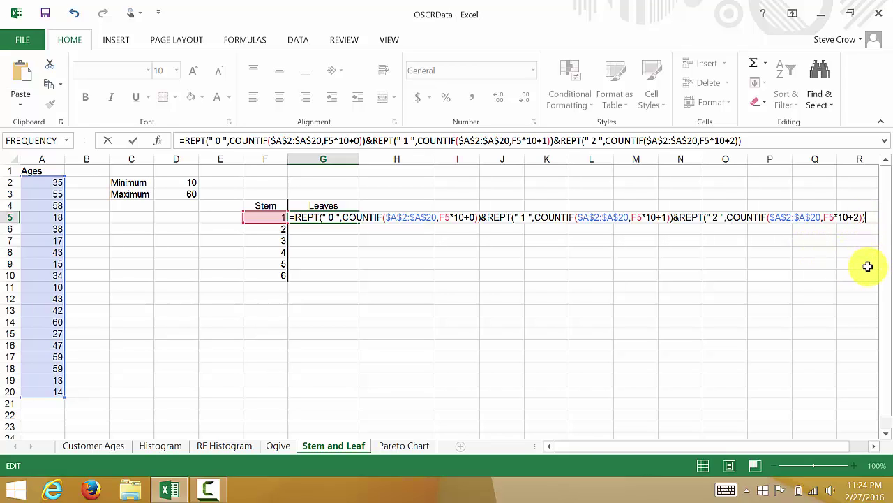
Append another copied &REPT term to the G5 formula and set its text to " 3 " and its criterion to F5*10+3.
{"action": "key", "text": "ctrl+v"}
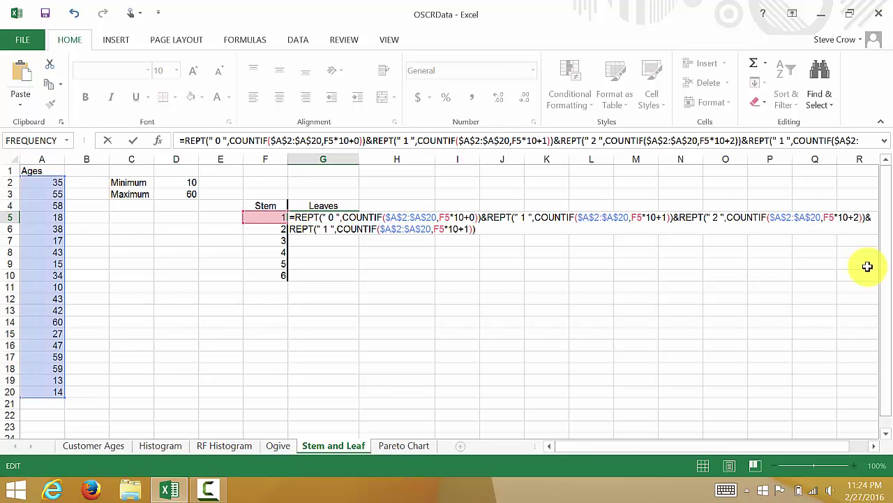
{"action": "double_click", "coordinate": [325, 229]}
{"action": "type", "text": "3"}
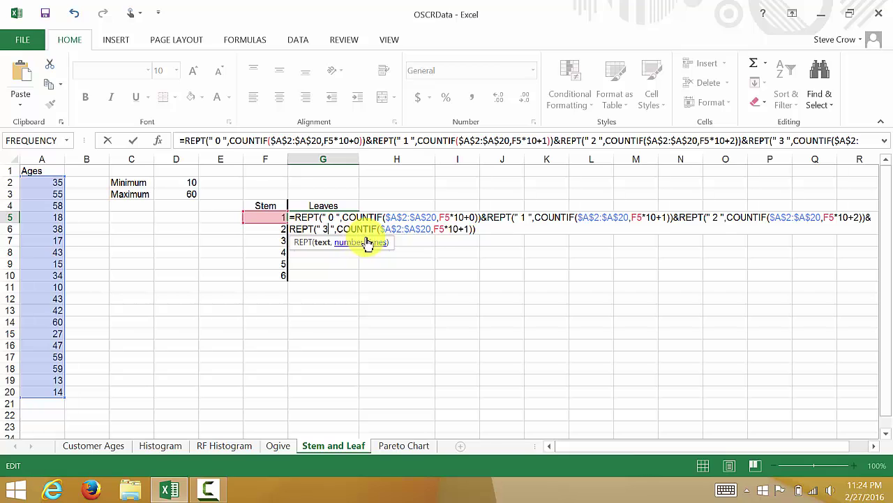
{"action": "double_click", "coordinate": [466, 229]}
{"action": "type", "text": "3"}
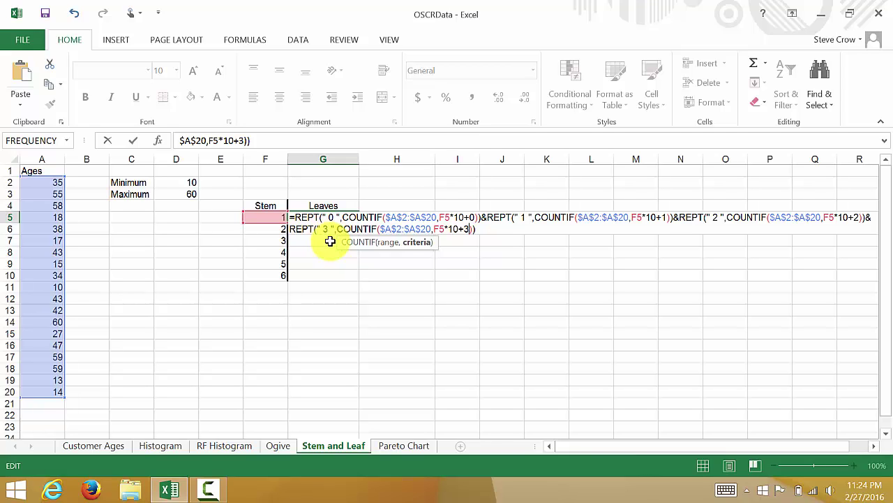
Append a further &REPT term for leaf 4 to the G5 formula, with the text " 4 " and the criterion F5*10+4.
{"action": "left_click", "coordinate": [488, 233]}
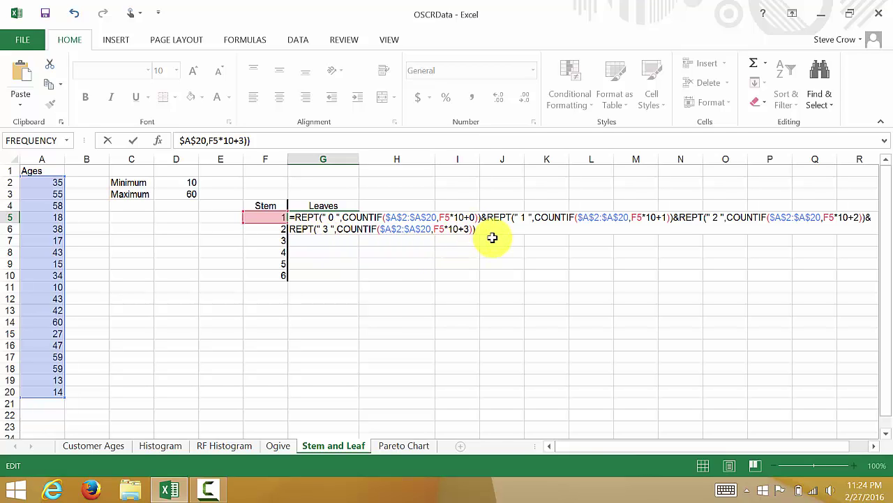
{"action": "key", "text": "ctrl+v"}
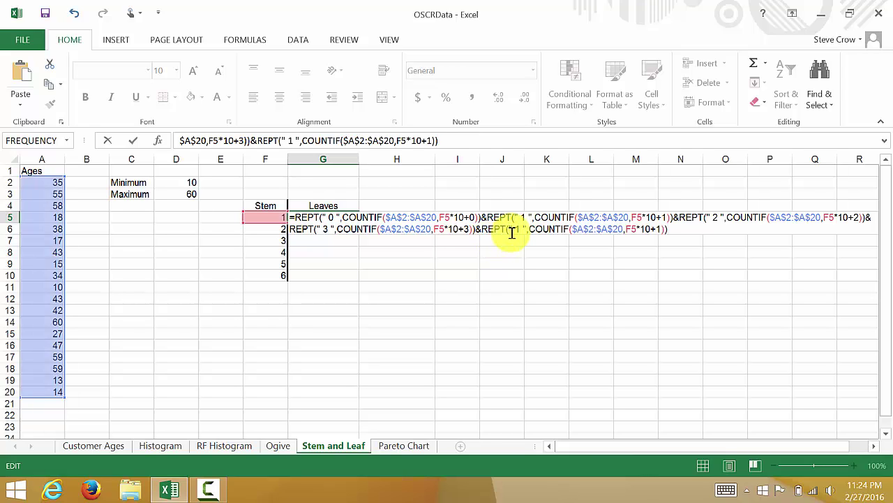
{"action": "double_click", "coordinate": [518, 228]}
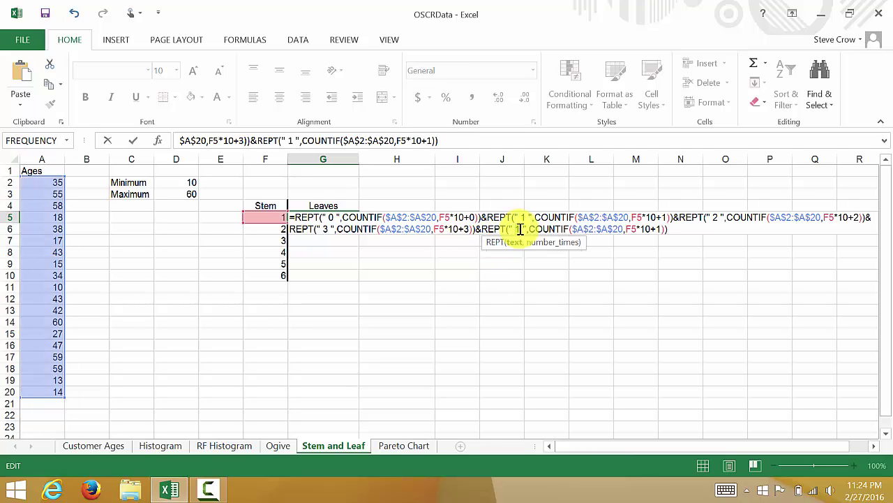
{"action": "type", "text": "4"}
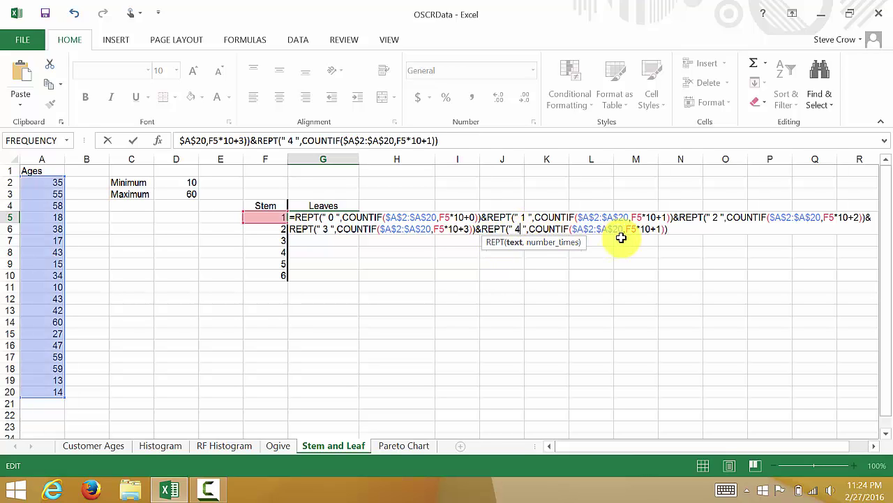
{"action": "double_click", "coordinate": [659, 229]}
{"action": "type", "text": "4"}
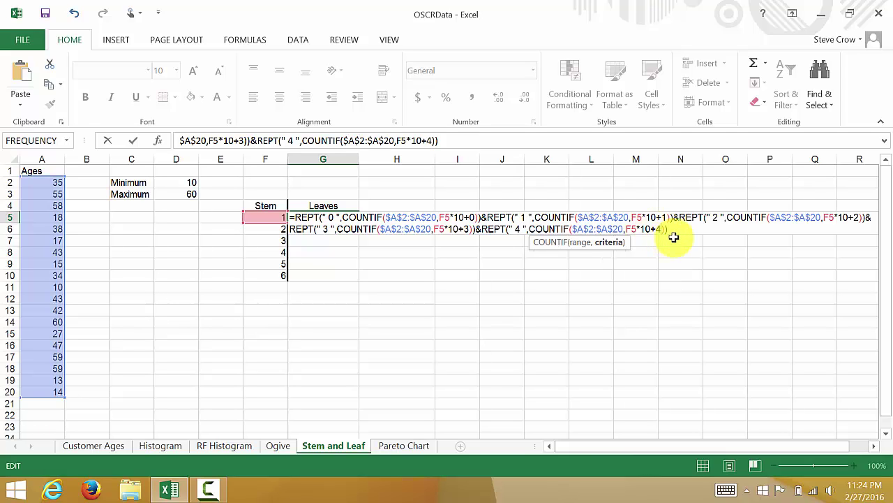
Append a copied &REPT term for leaf 5 to the G5 formula, with the text " 5 " and the criterion F5*10+5.
{"action": "left_click", "coordinate": [678, 231]}
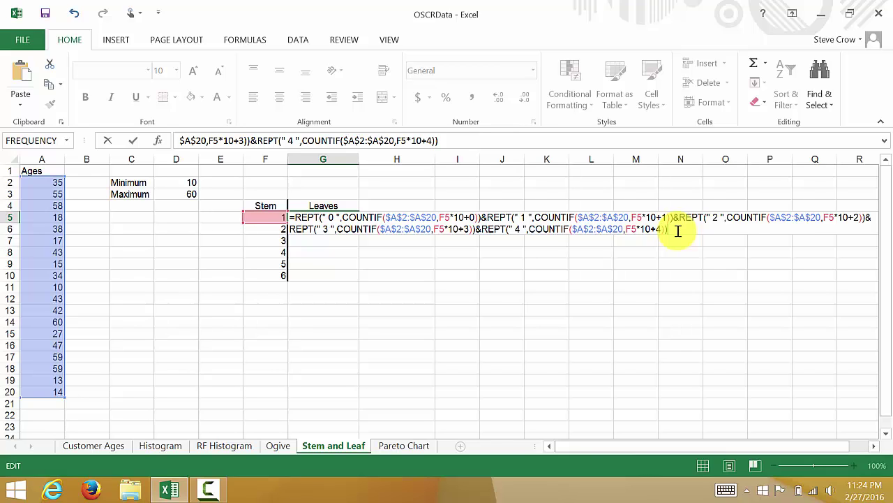
{"action": "type", "text": "&REPT(\" 1 \",COUNTIF($A$2:$A$20,F5*10+1))"}
{"action": "double_click", "coordinate": [712, 229]}
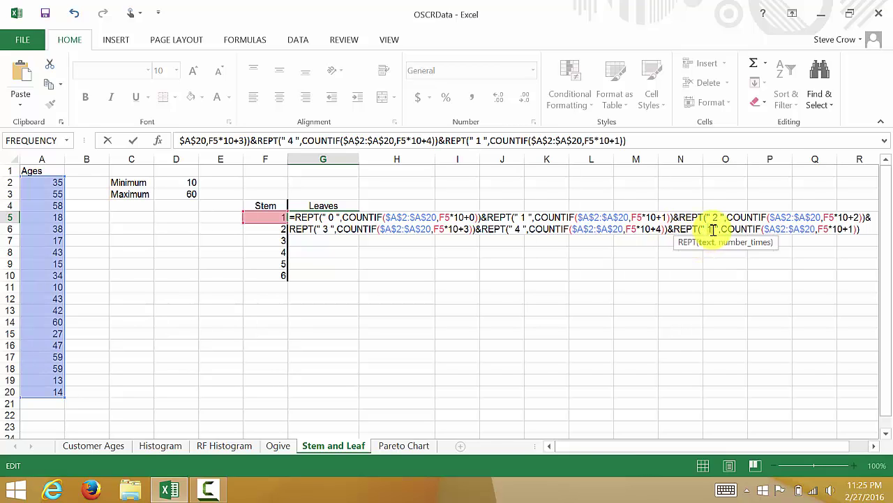
{"action": "type", "text": "5"}
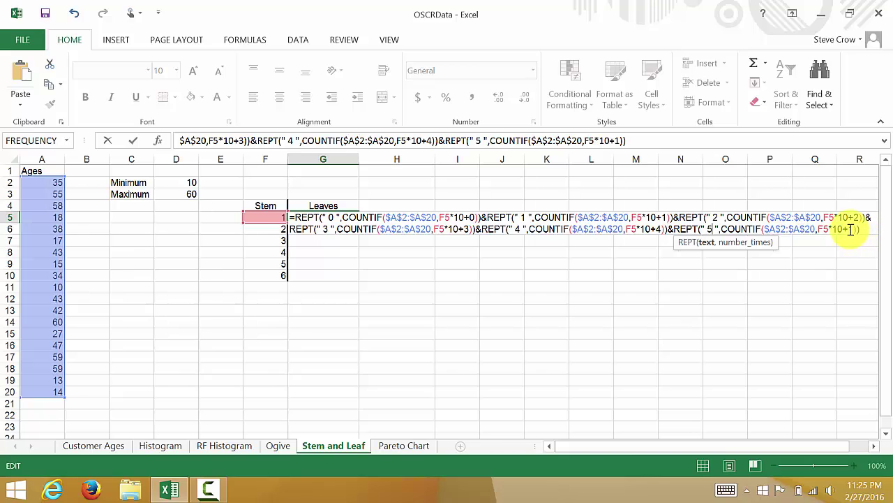
{"action": "double_click", "coordinate": [851, 229]}
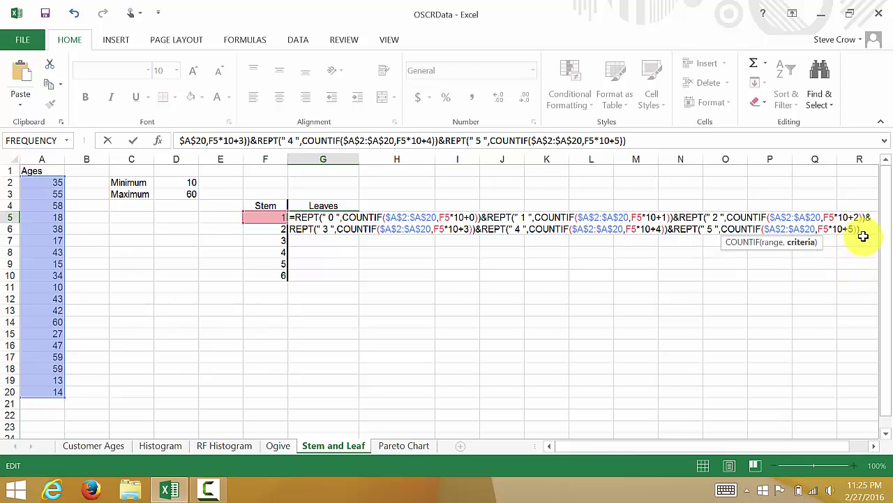
{"action": "type", "text": "5"}
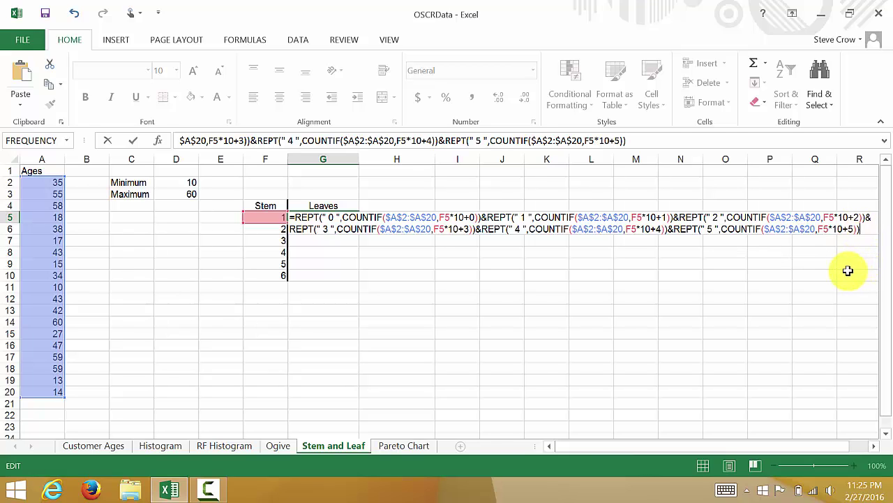
Append another copied &REPT term to the G5 formula and set its text to " 6 " and its criterion to F5*10+6.
{"action": "type", "text": "&REPT(\" 1 \",COUNTIF($A$2:$A$20,F5*10+1))"}
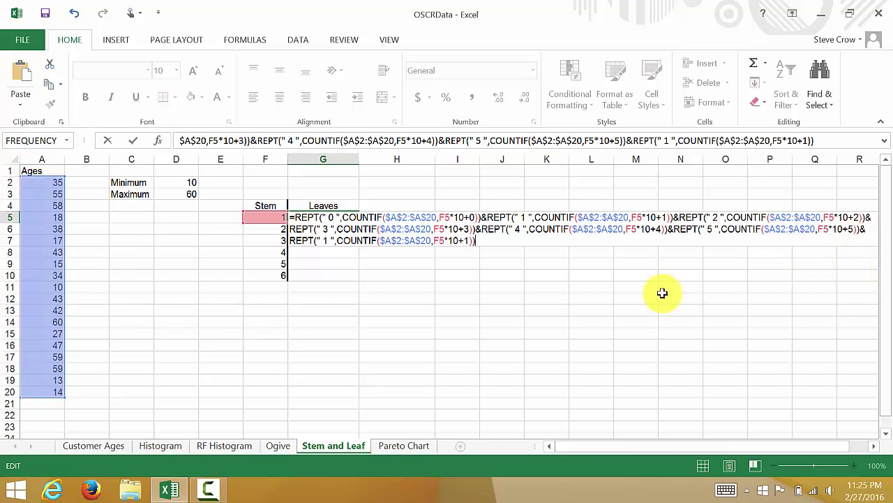
{"action": "double_click", "coordinate": [324, 240]}
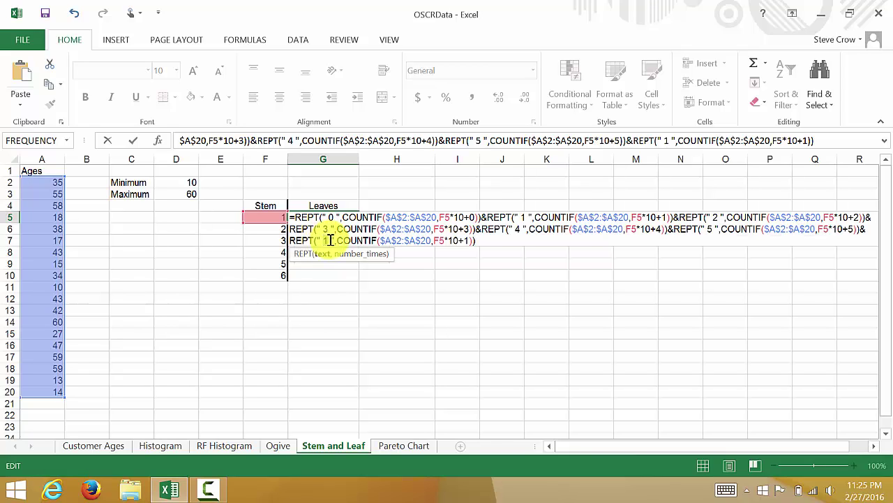
{"action": "type", "text": "6"}
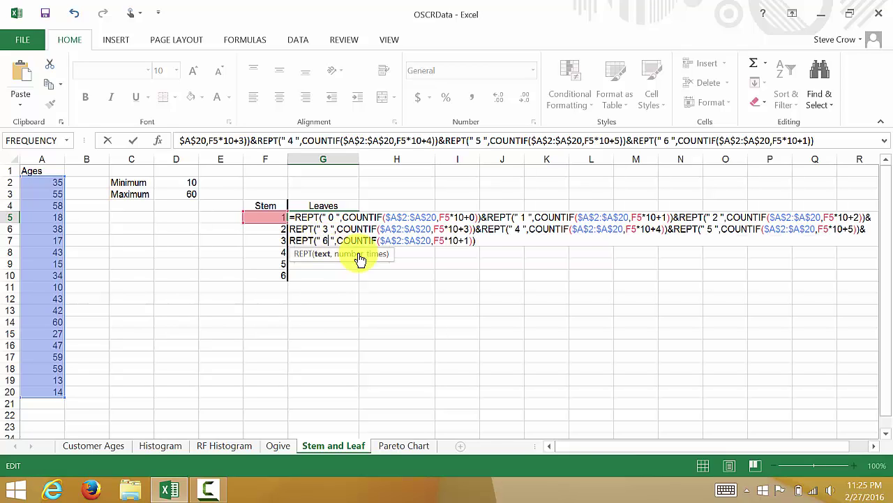
{"action": "double_click", "coordinate": [468, 240]}
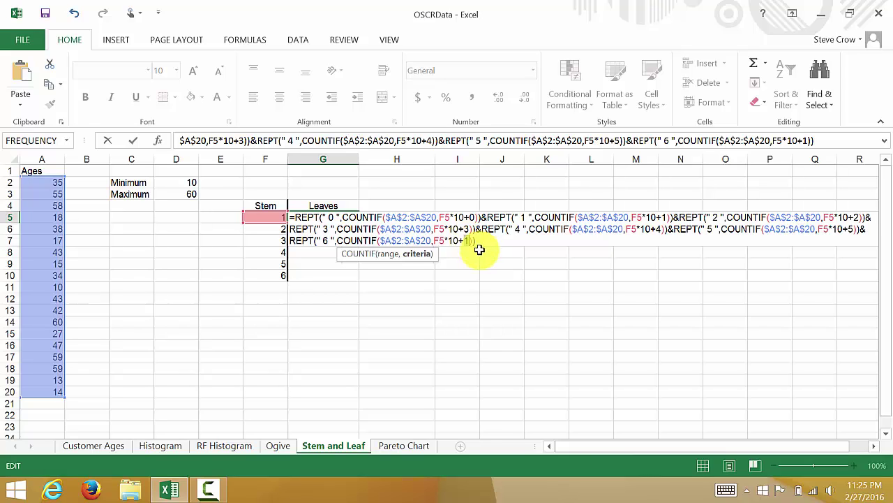
{"action": "type", "text": "6"}
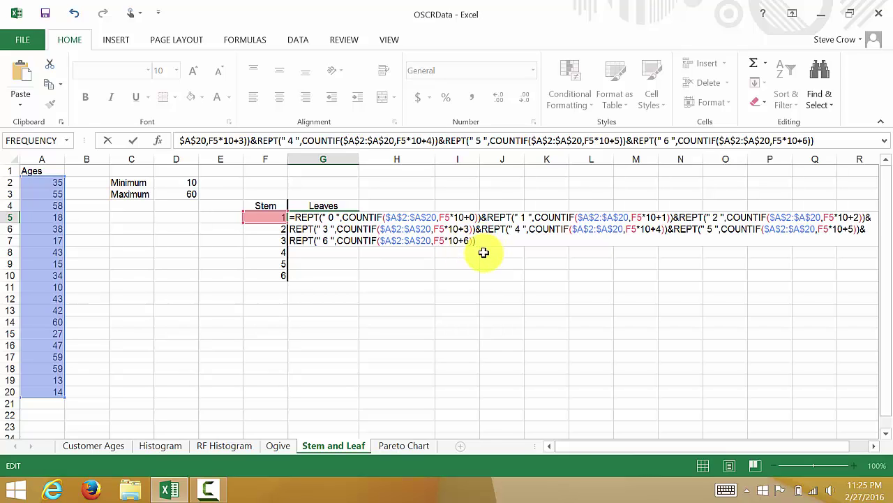
Add the leaf 7 term to the end of the G5 formula, with the text " 7 " and the criterion F5*10+7.
{"action": "type", "text": "&REPT(\" 1 \",COUNTIF($A$2:$A$20,F5*10+1))"}
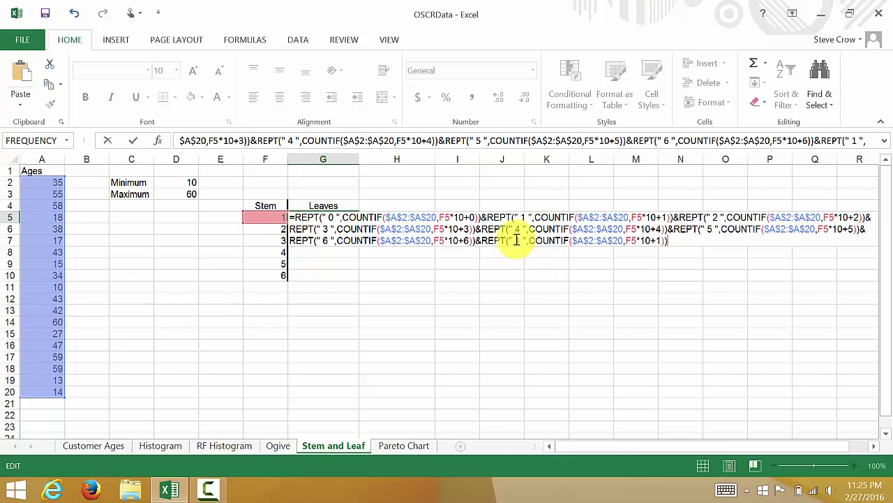
{"action": "left_click", "coordinate": [519, 240]}
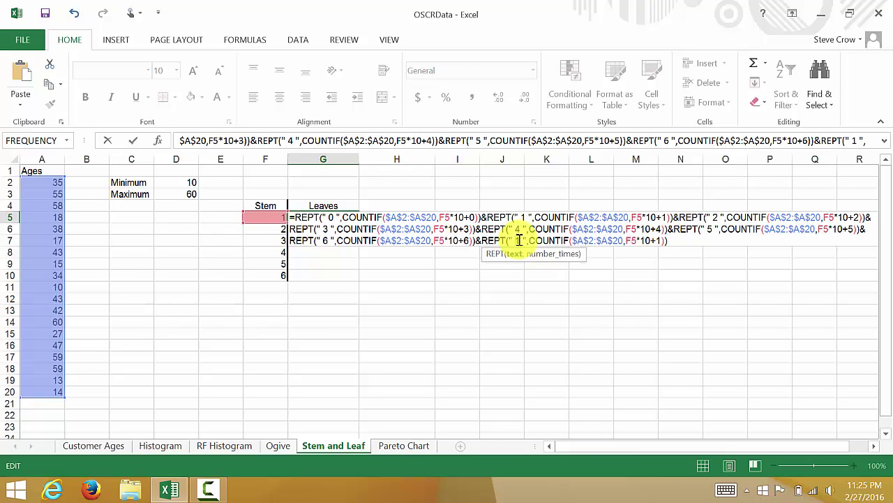
{"action": "type", "text": "7"}
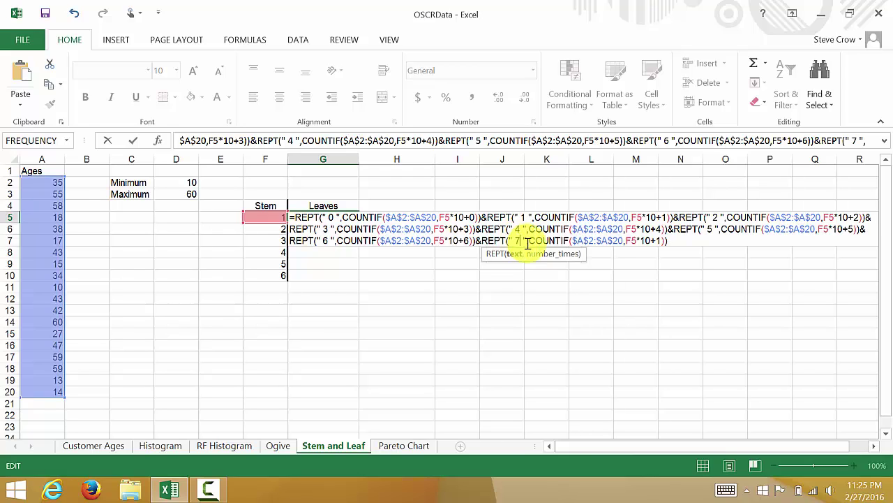
{"action": "double_click", "coordinate": [660, 240]}
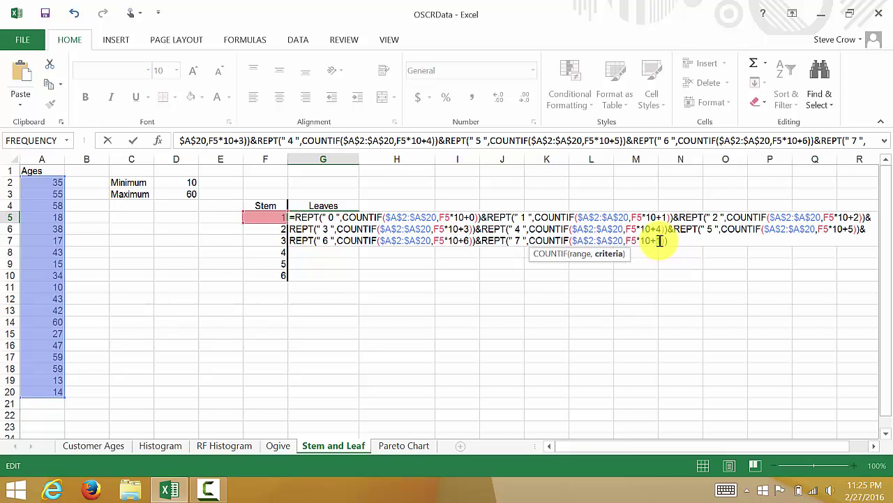
{"action": "type", "text": "7"}
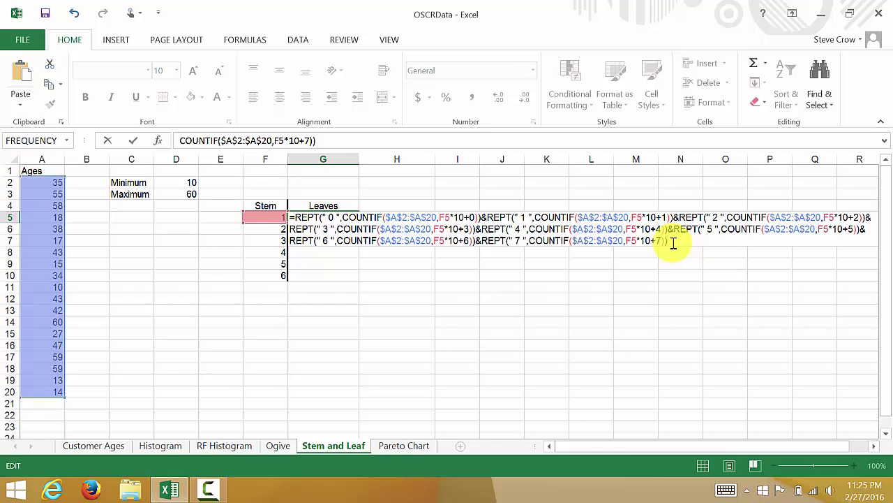
Append a copied &REPT term for leaf 8 to the G5 formula, with the text " 8 " and the criterion F5*10+8.
{"action": "type", "text": "&REPT(\" 1 \",COUNTIF($A$2:$A$20,F5*10+1))"}
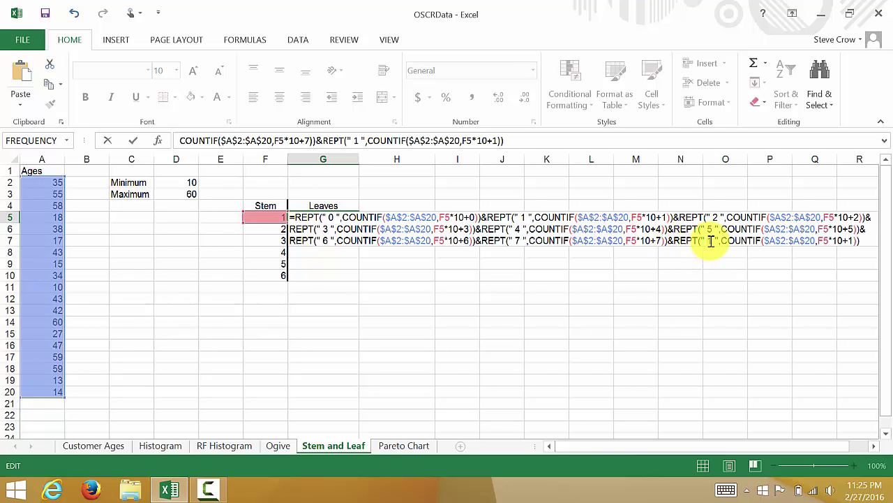
{"action": "double_click", "coordinate": [710, 240]}
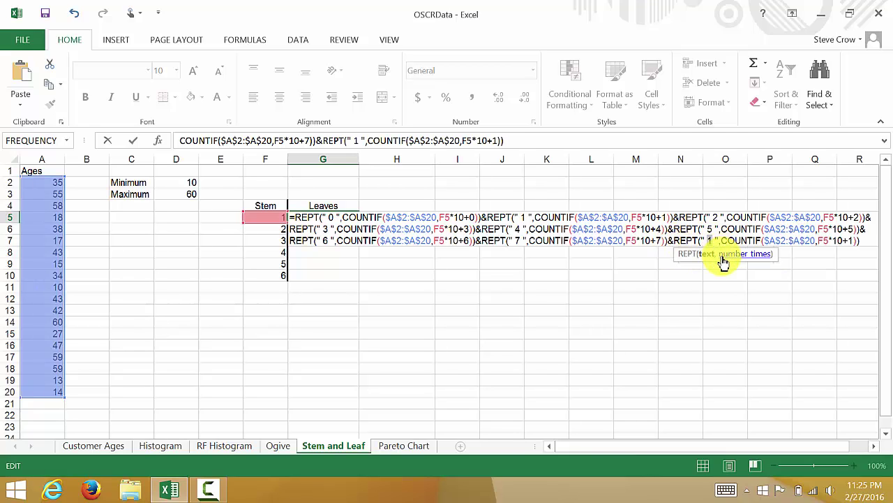
{"action": "type", "text": "8"}
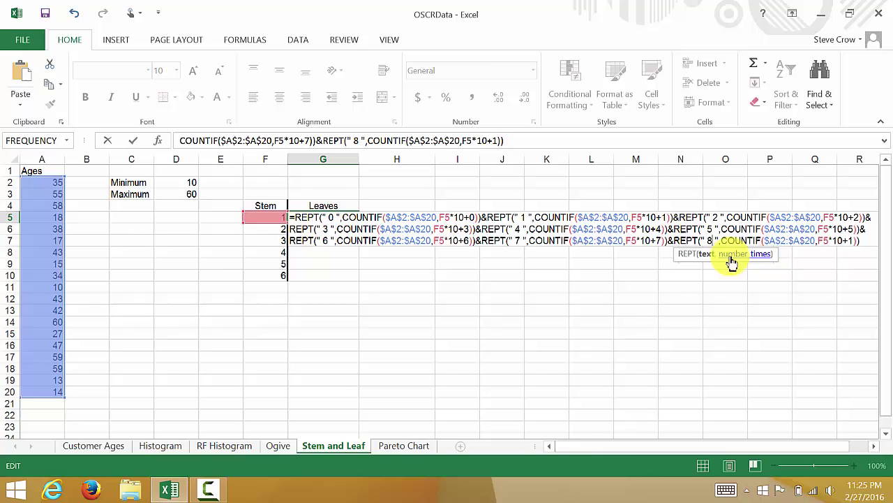
{"action": "double_click", "coordinate": [850, 240]}
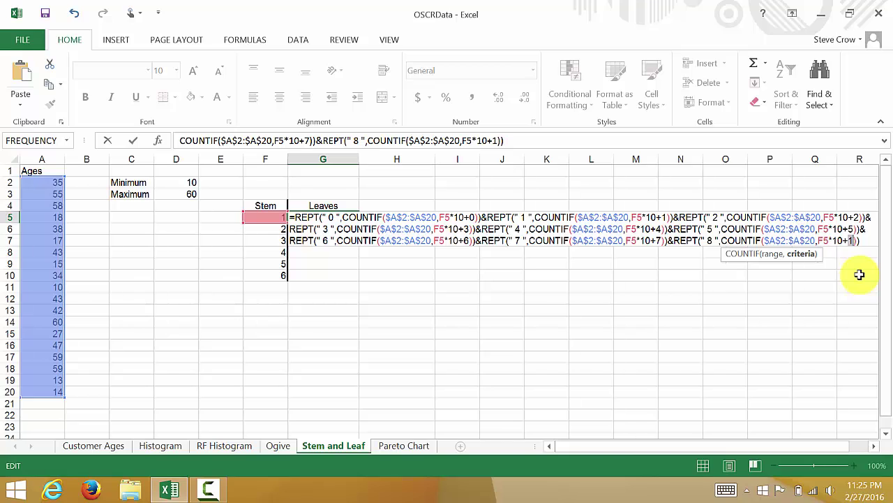
{"action": "type", "text": "8"}
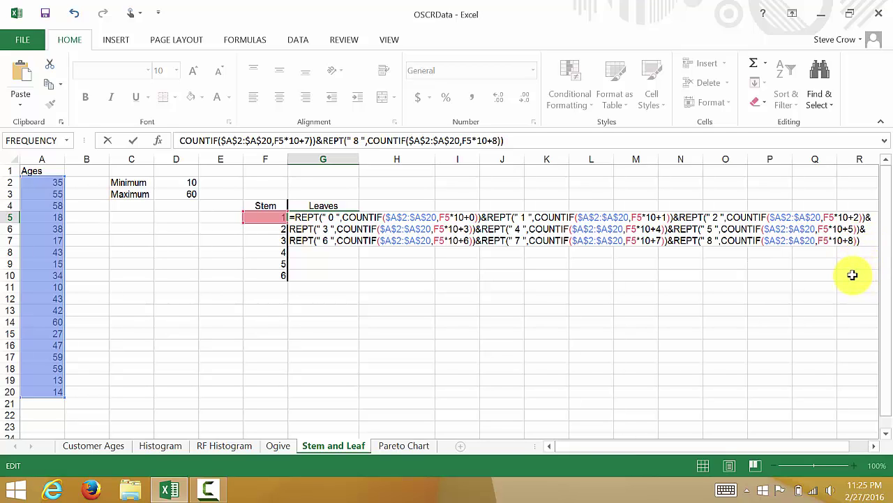
Append the final &REPT term for leaf 9, with the text " 9 " and the criterion F5*10+9, and enter the G5 formula.
{"action": "type", "text": "&REPT(\" 1 \",COUNTIF($A$2:$A$20,F5*10+1))"}
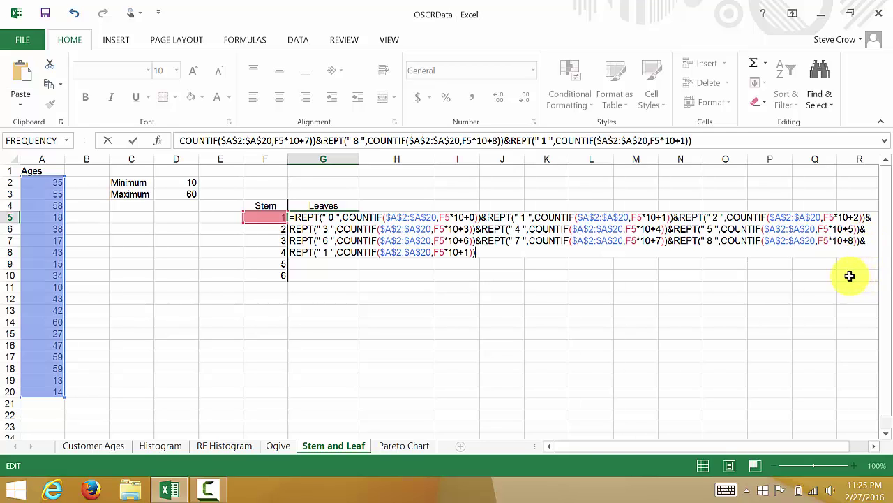
{"action": "double_click", "coordinate": [324, 252]}
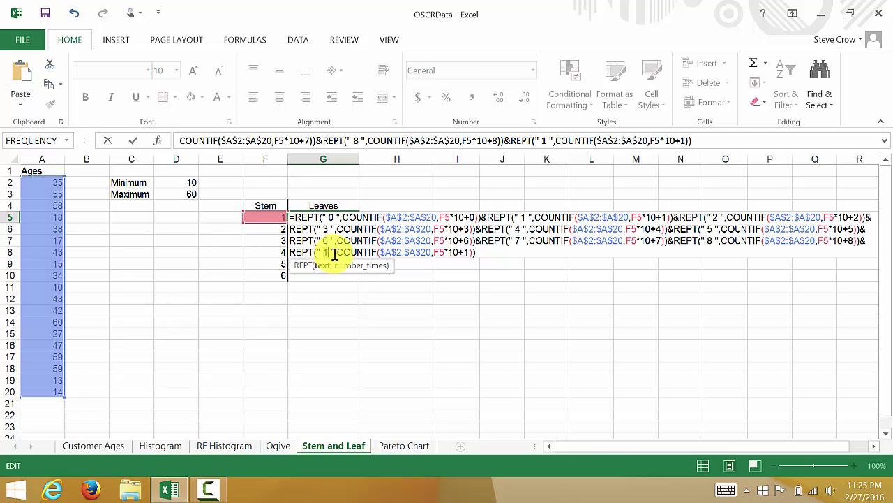
{"action": "type", "text": "9"}
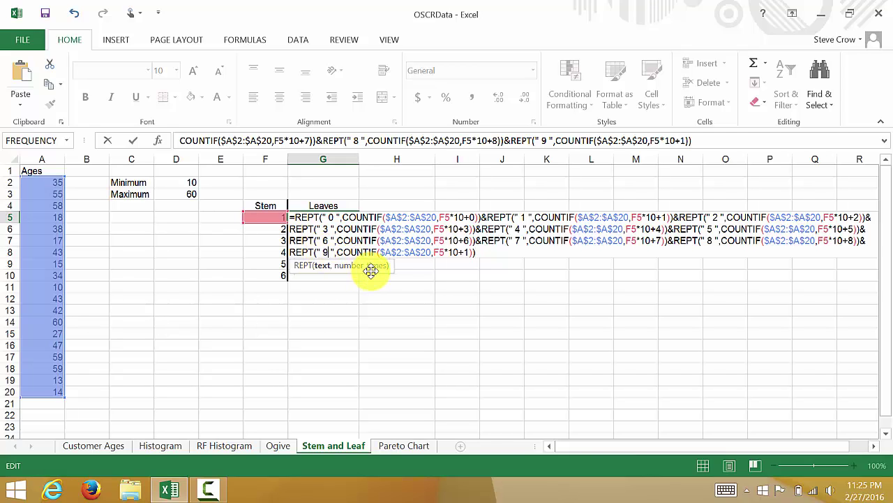
{"action": "double_click", "coordinate": [467, 253]}
{"action": "type", "text": "9"}
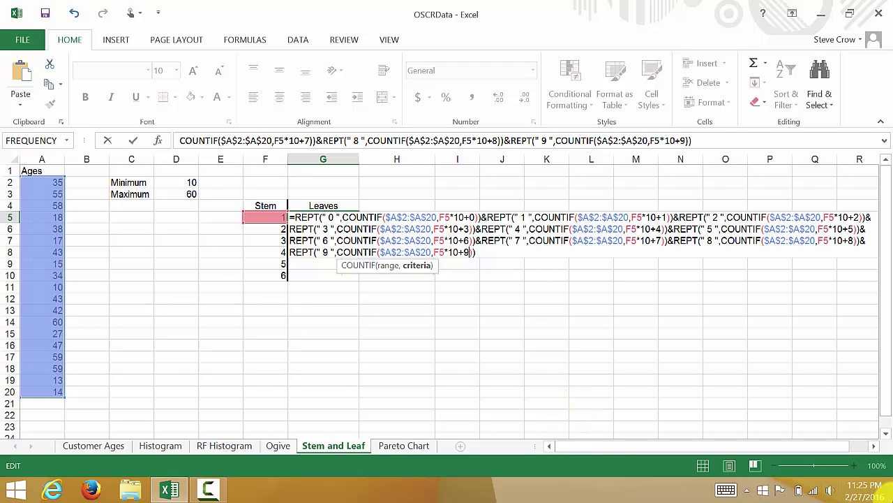
{"action": "mouse_move", "coordinate": [890, 492]}
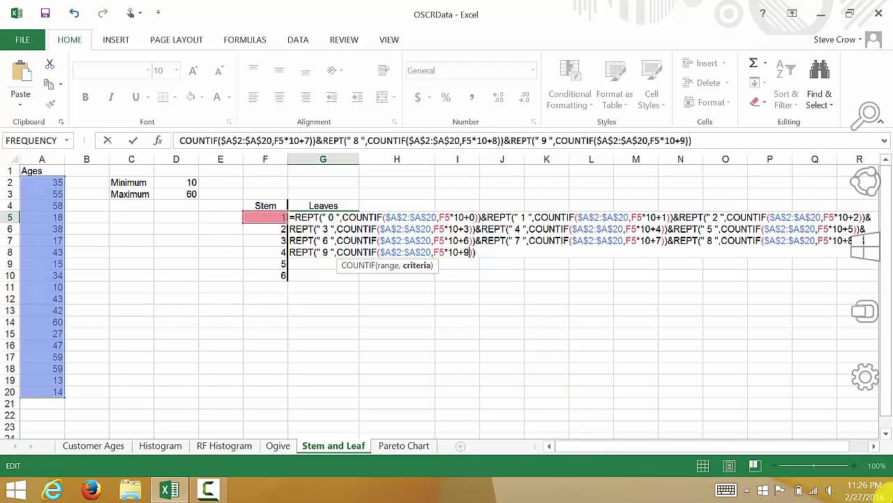
{"action": "key", "text": "Return"}
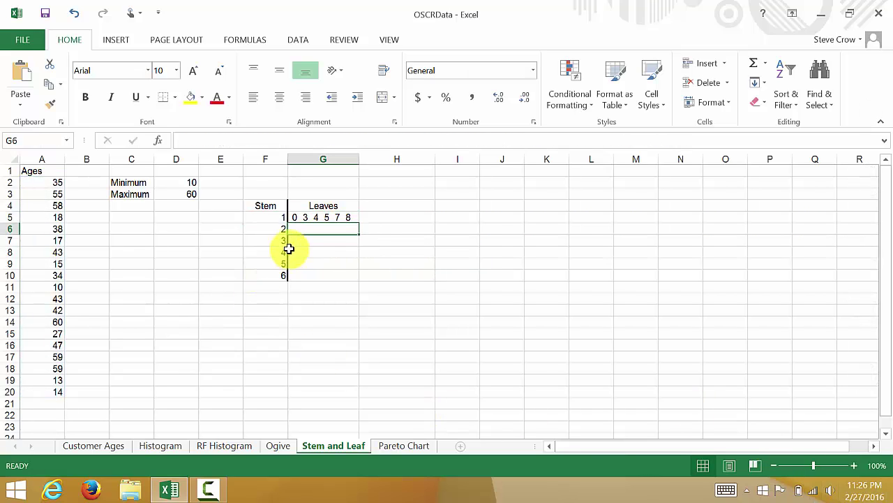
Fill the leaves formula from G5 down to G10 so every stem from 1 to 6 has its leaves.
{"action": "left_click", "coordinate": [339, 217]}
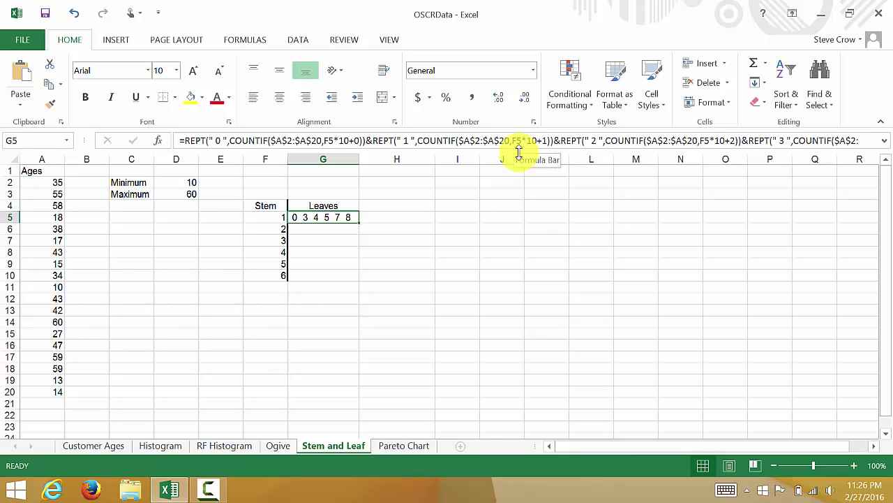
{"action": "left_click", "coordinate": [271, 230]}
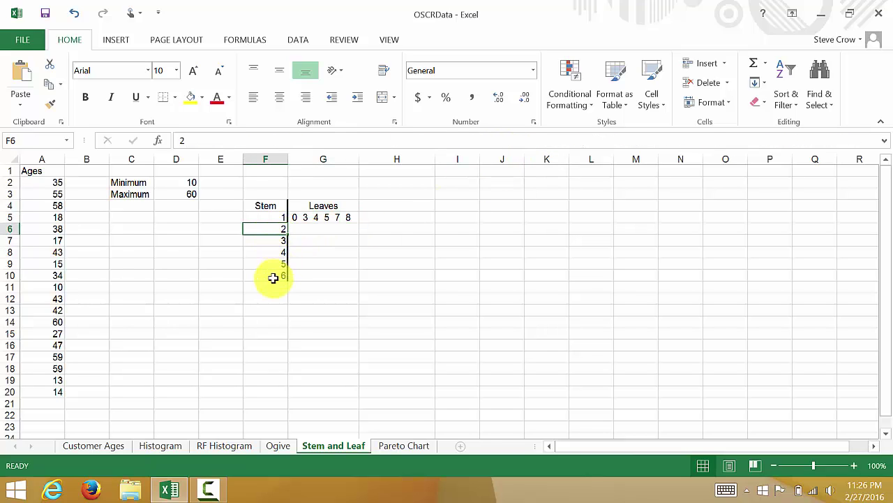
{"action": "left_click", "coordinate": [275, 229]}
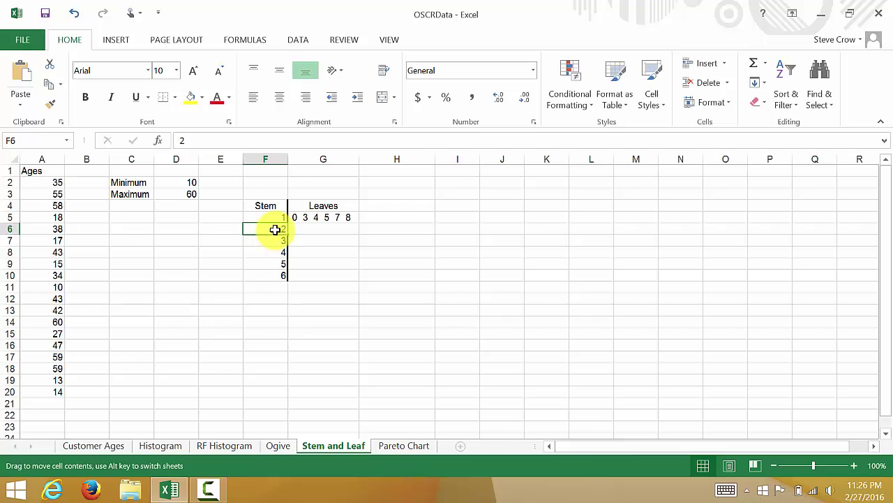
{"action": "left_click", "coordinate": [324, 219]}
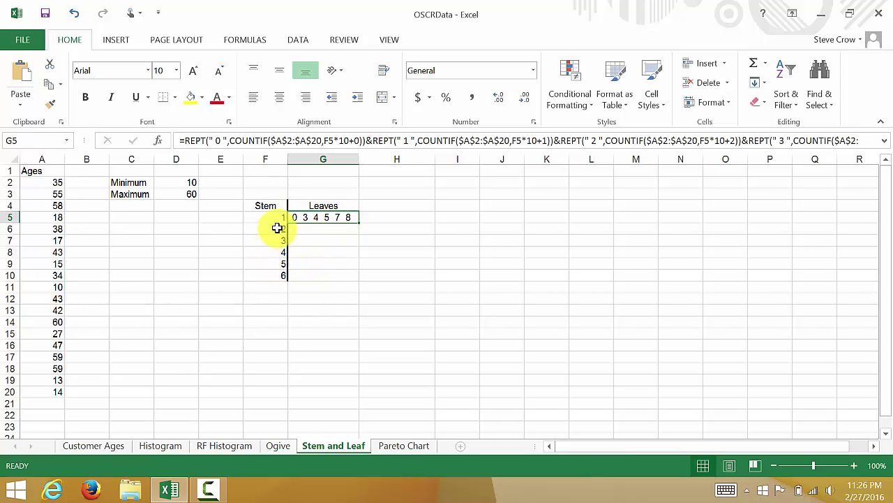
{"action": "double_click", "coordinate": [360, 223]}
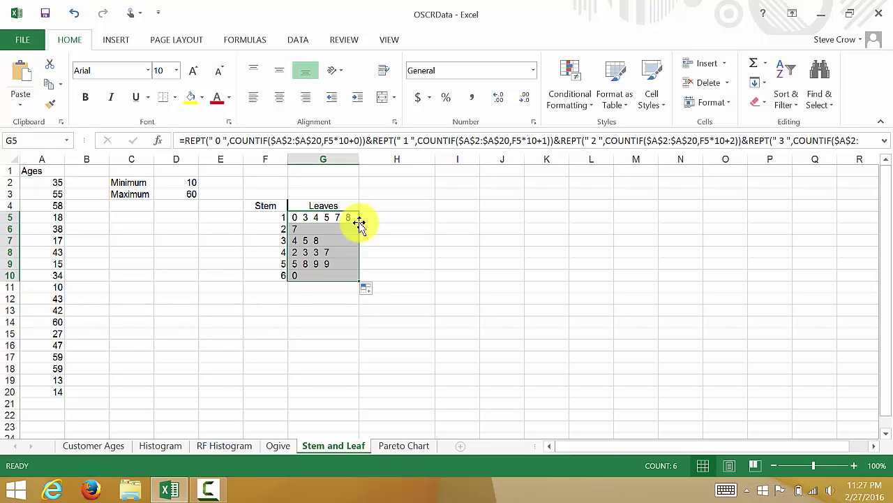
{"action": "left_click", "coordinate": [434, 251]}
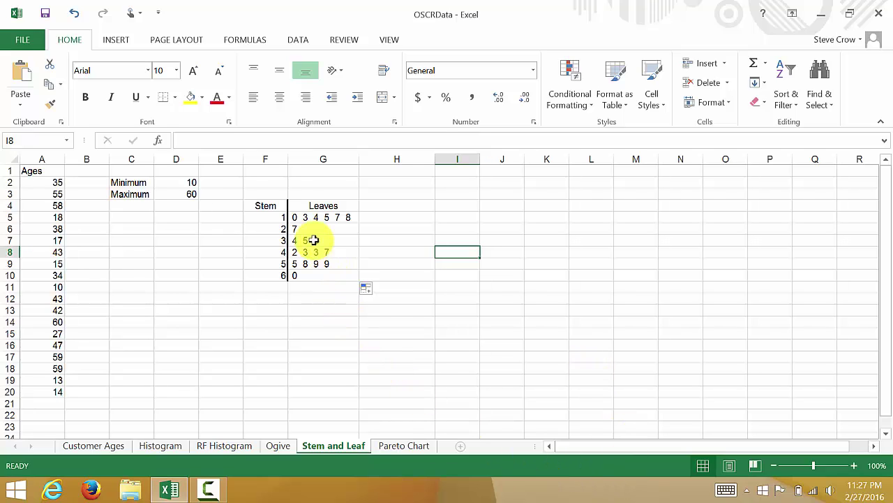
Enter the plot's key above the headers, with 4 in F2 and "2 represtns 42 years old" in G2.
{"action": "left_click", "coordinate": [275, 183]}
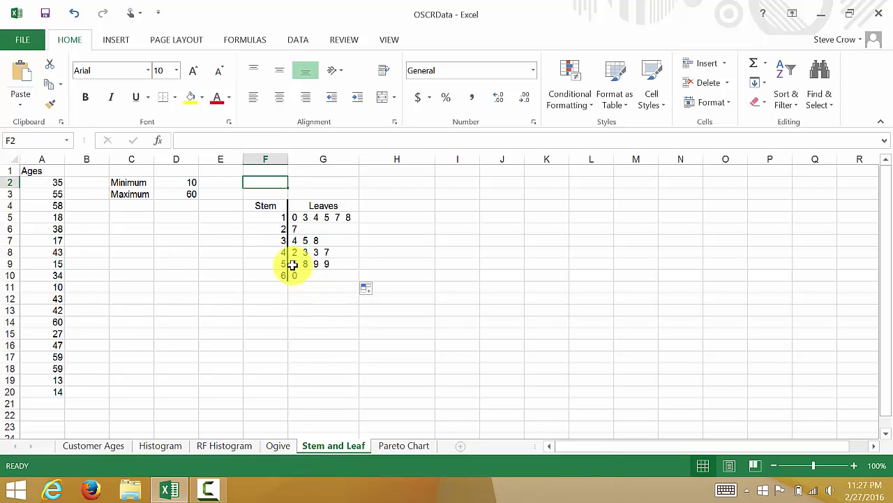
{"action": "type", "text": "4"}
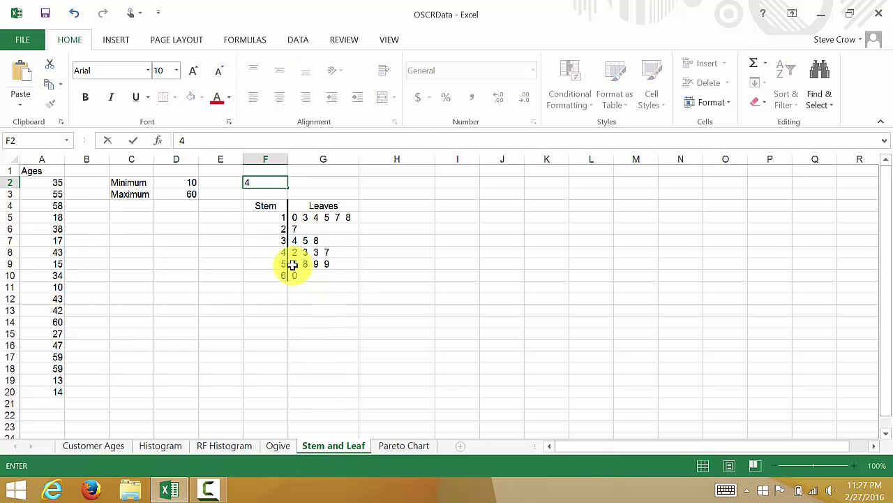
{"action": "key", "text": "Tab"}
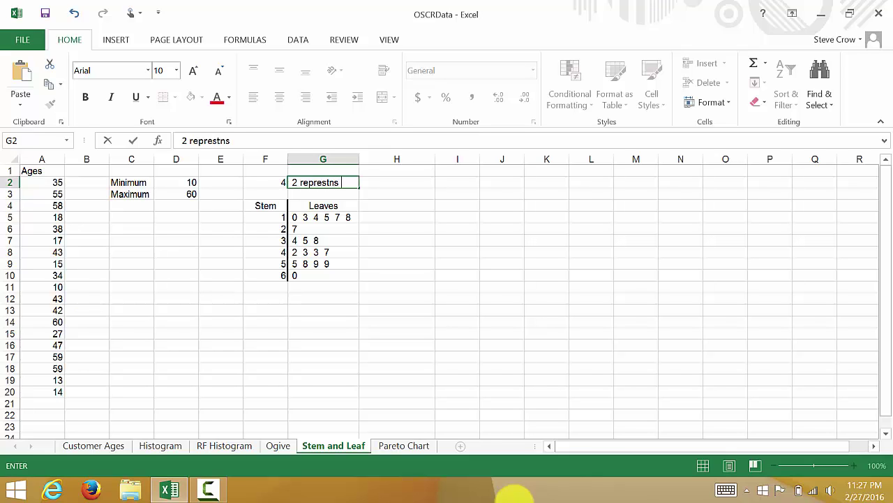
{"action": "type", "text": "42 years old"}
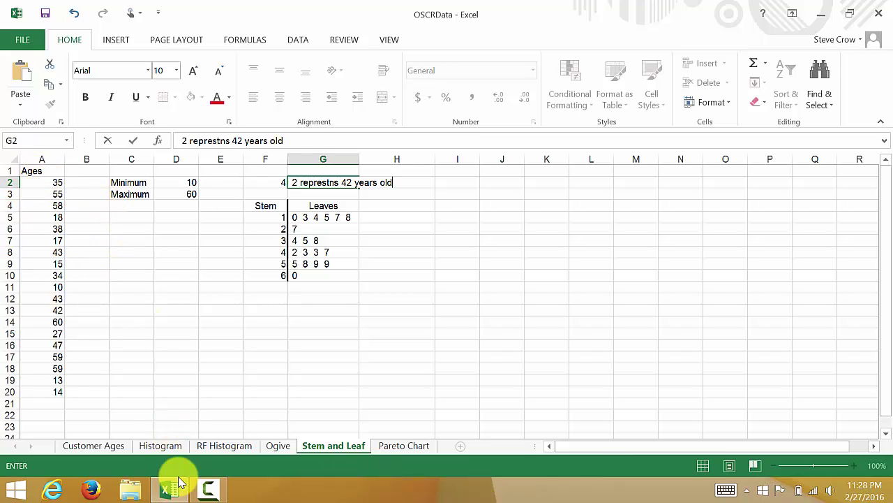
{"action": "key", "text": "Return"}
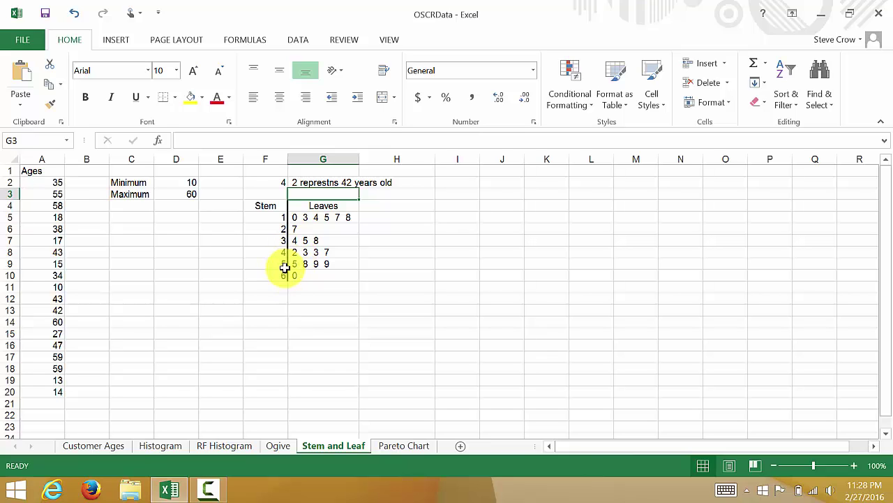
Add a thick solid right border to cell F2 to separate the key's stem from its leaf.
{"action": "left_click", "coordinate": [279, 182]}
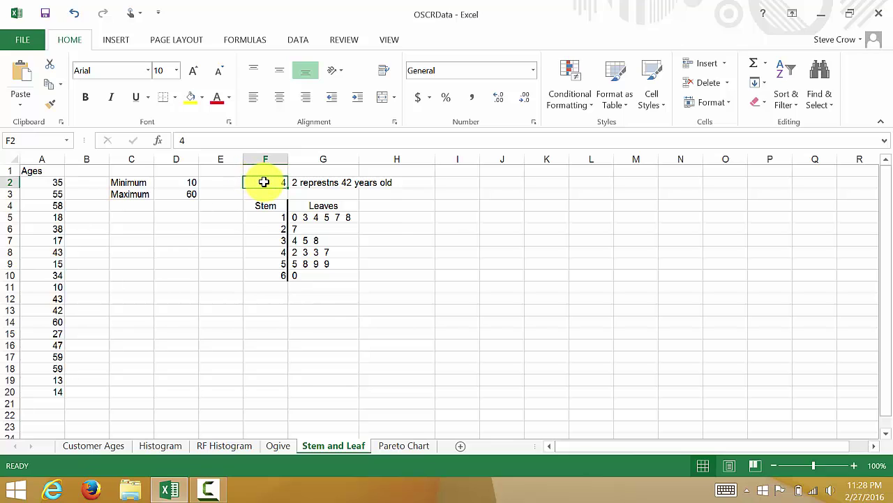
{"action": "right_click", "coordinate": [264, 182]}
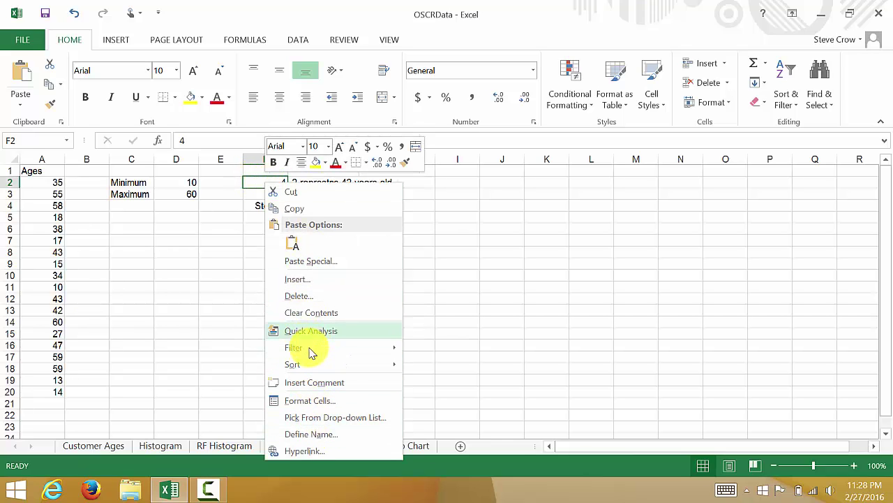
{"action": "left_click", "coordinate": [312, 401]}
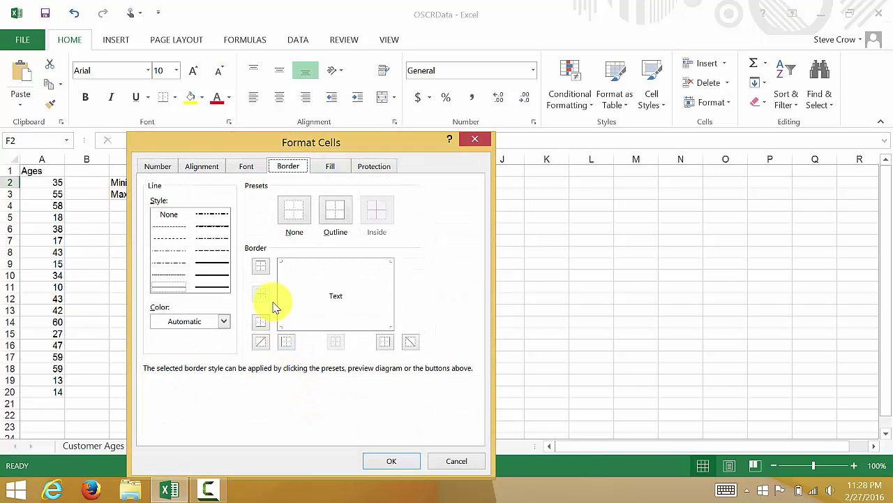
{"action": "left_click", "coordinate": [217, 276]}
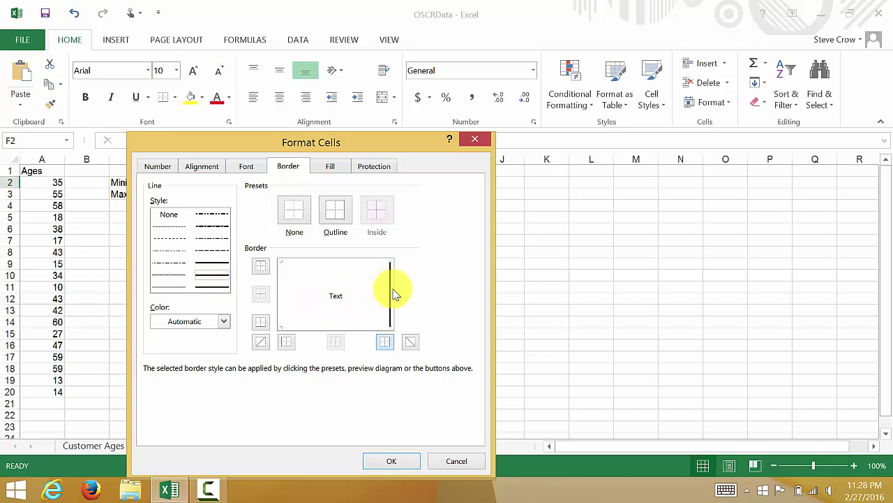
{"action": "left_click", "coordinate": [395, 461]}
{"action": "left_click", "coordinate": [424, 253]}
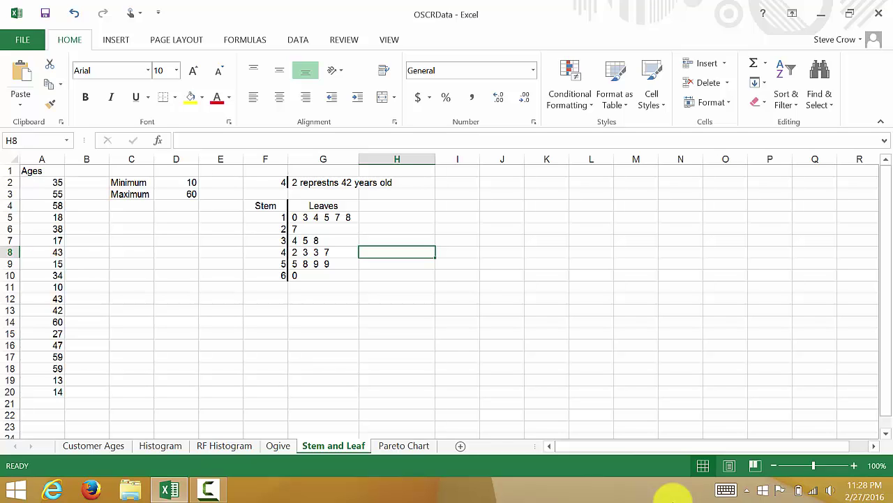
{"action": "key", "text": "Left"}
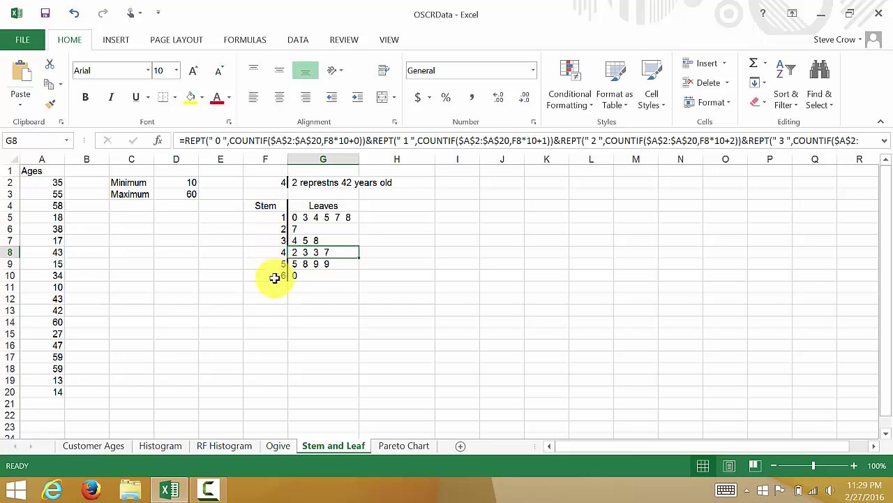
{"action": "left_click_drag", "start_coordinate": [267, 217], "coordinate": [269, 276]}
{"action": "left_click", "coordinate": [268, 215]}
{"action": "left_click_drag", "start_coordinate": [269, 215], "coordinate": [273, 274]}
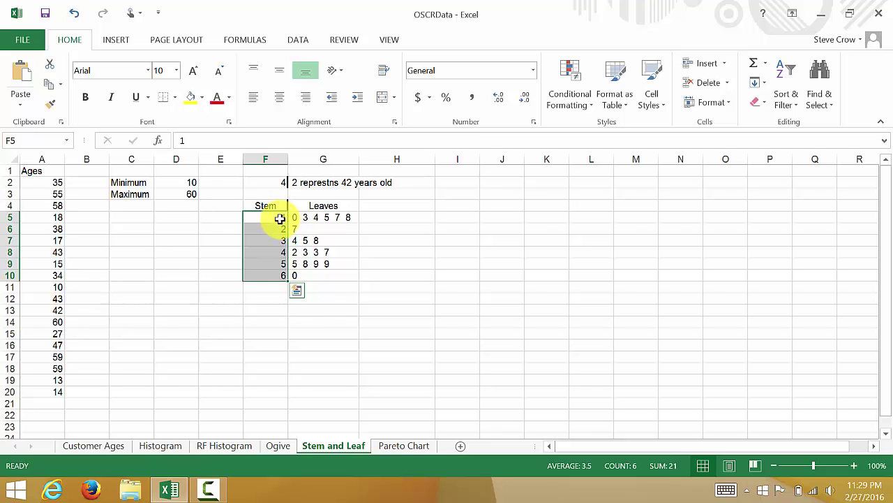
{"action": "left_click", "coordinate": [323, 219]}
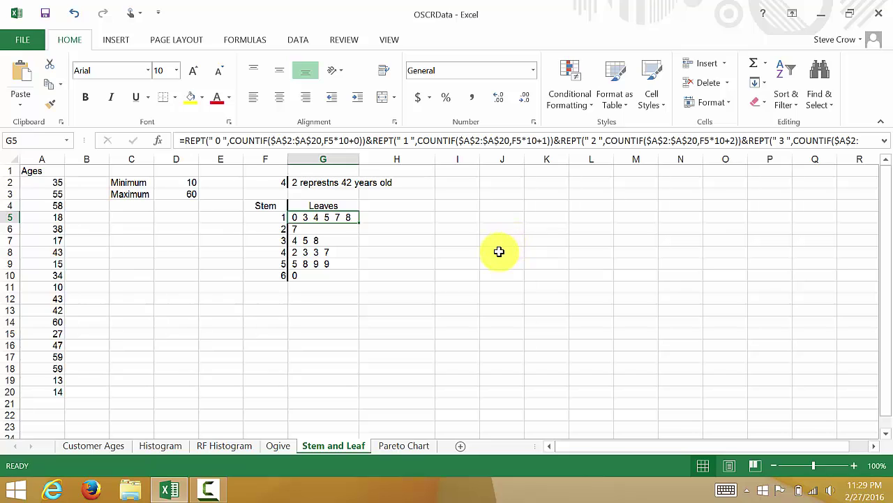